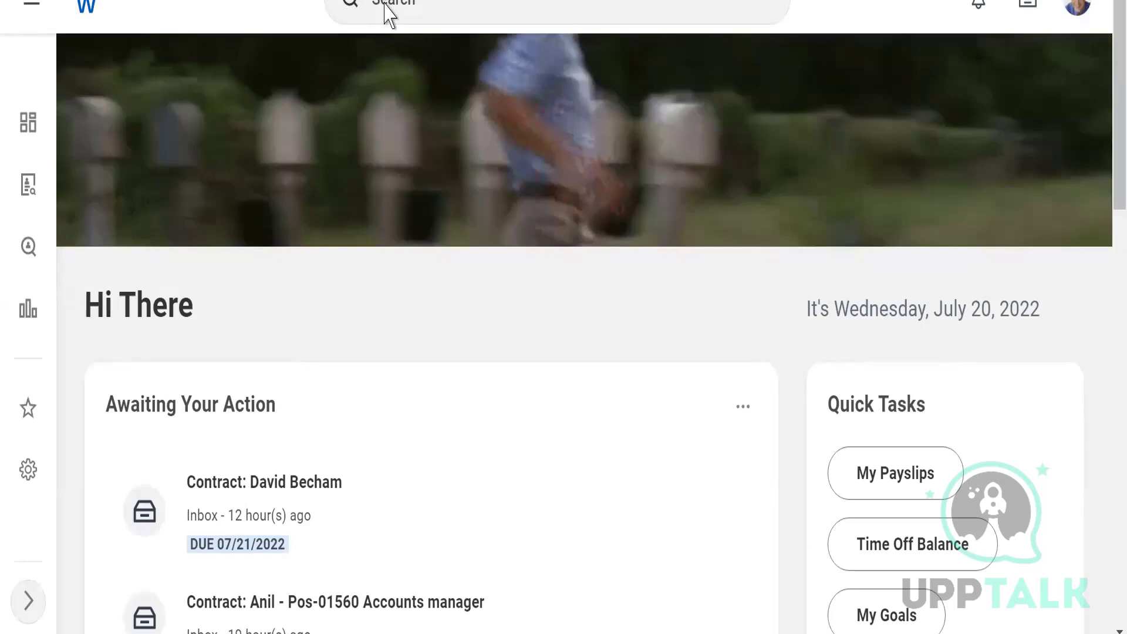
# Find the Create Job Family Group task and start it with effective date 07/20/2022.
pyautogui.click(385, 7)
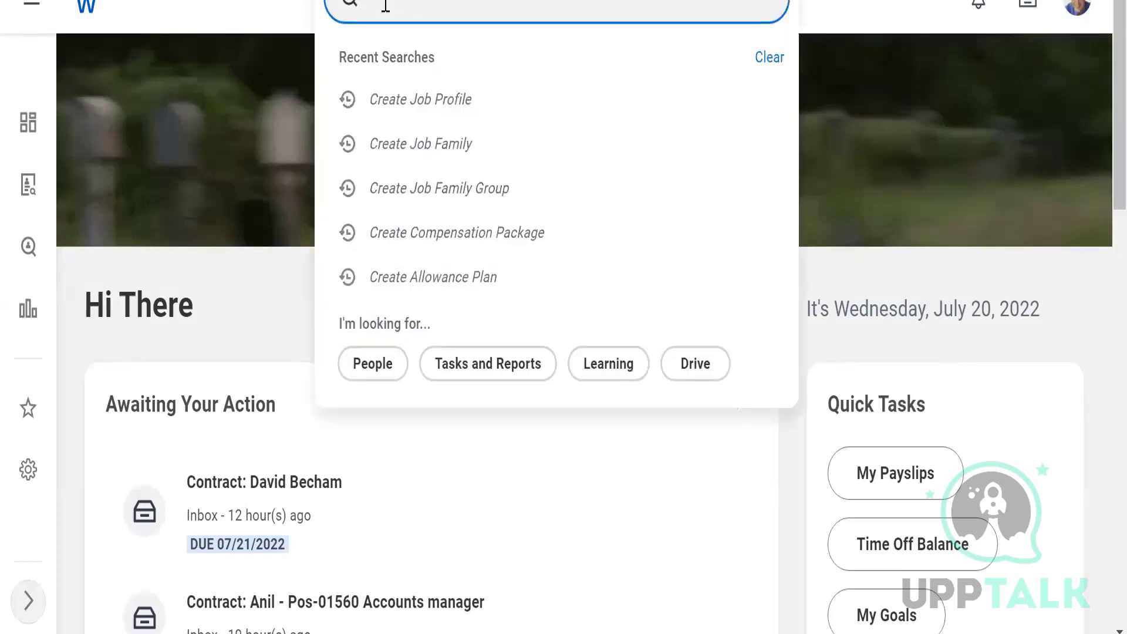
pyautogui.write('cre job fam')
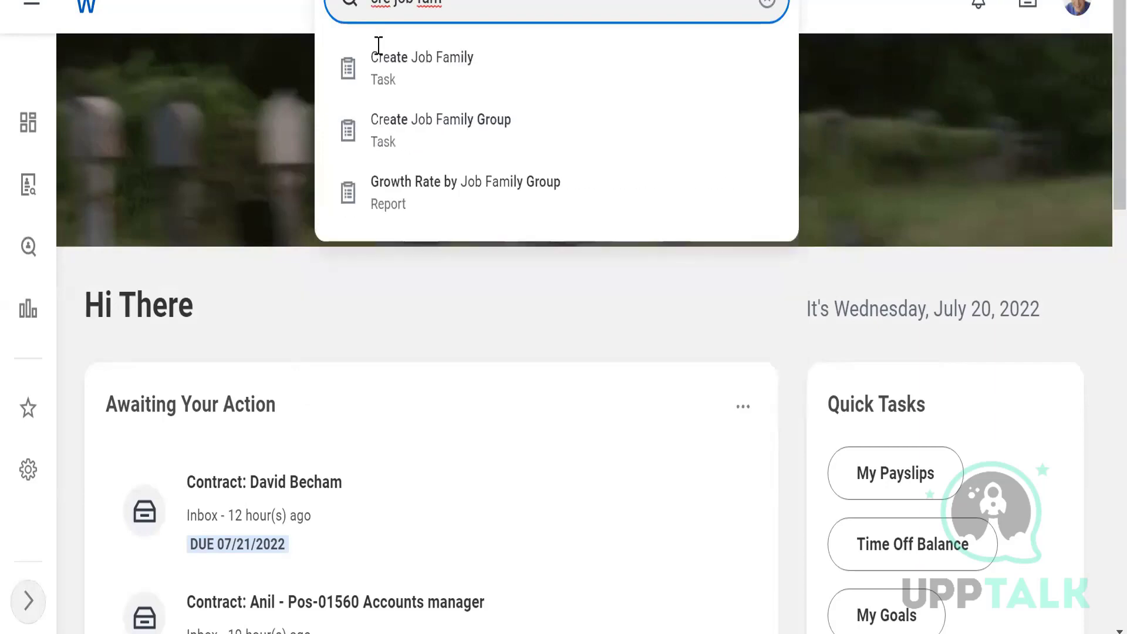
pyautogui.click(407, 128)
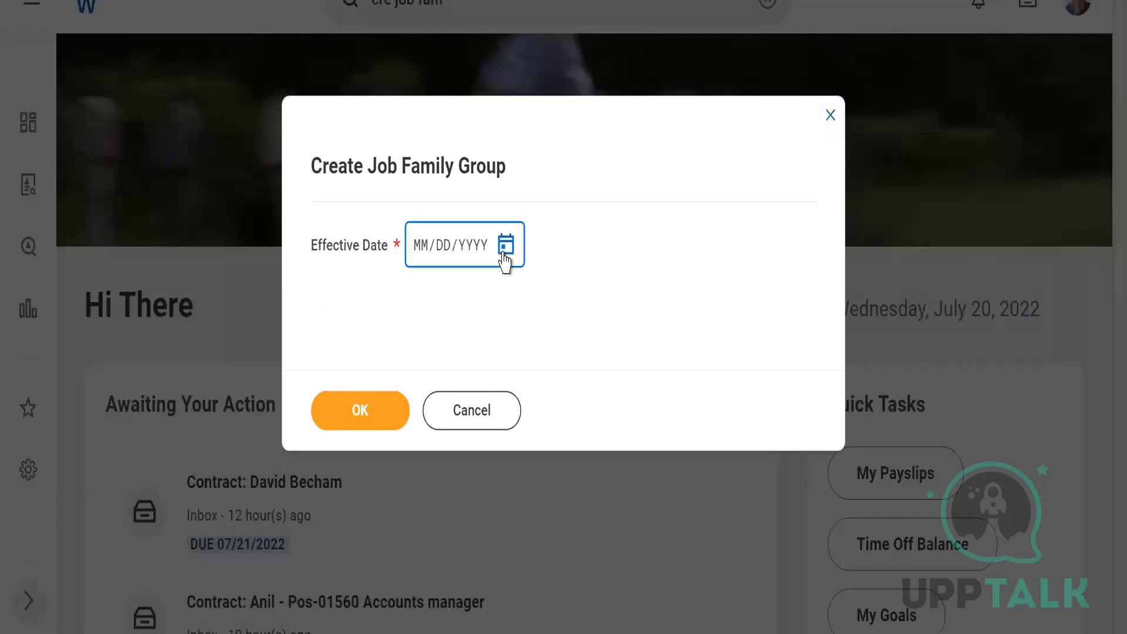
pyautogui.click(505, 245)
pyautogui.click(685, 446)
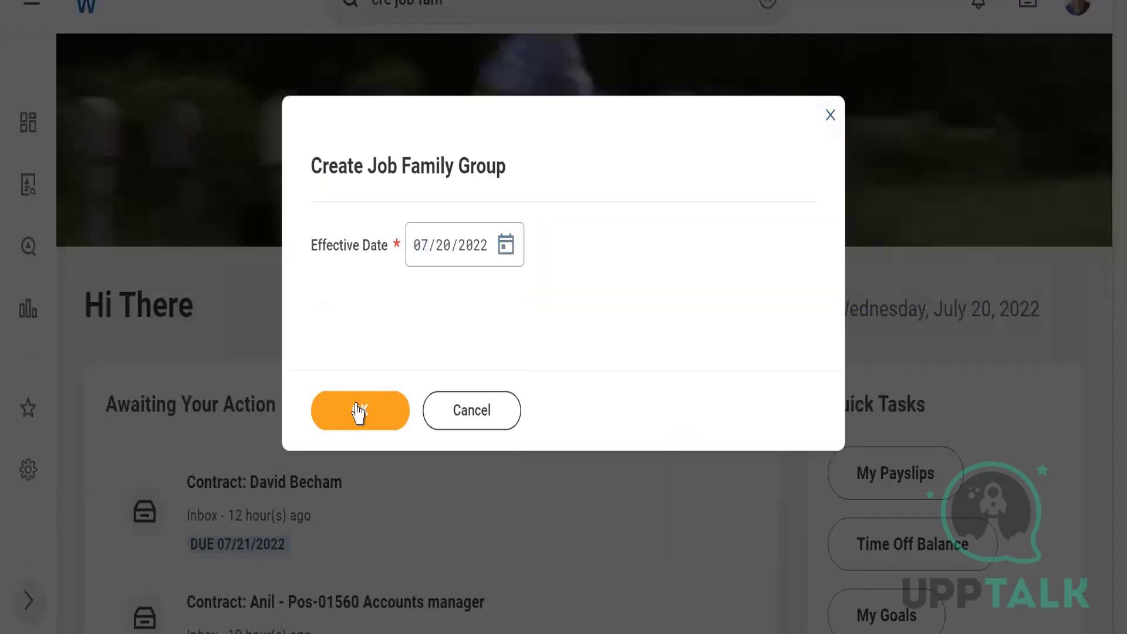
pyautogui.click(358, 412)
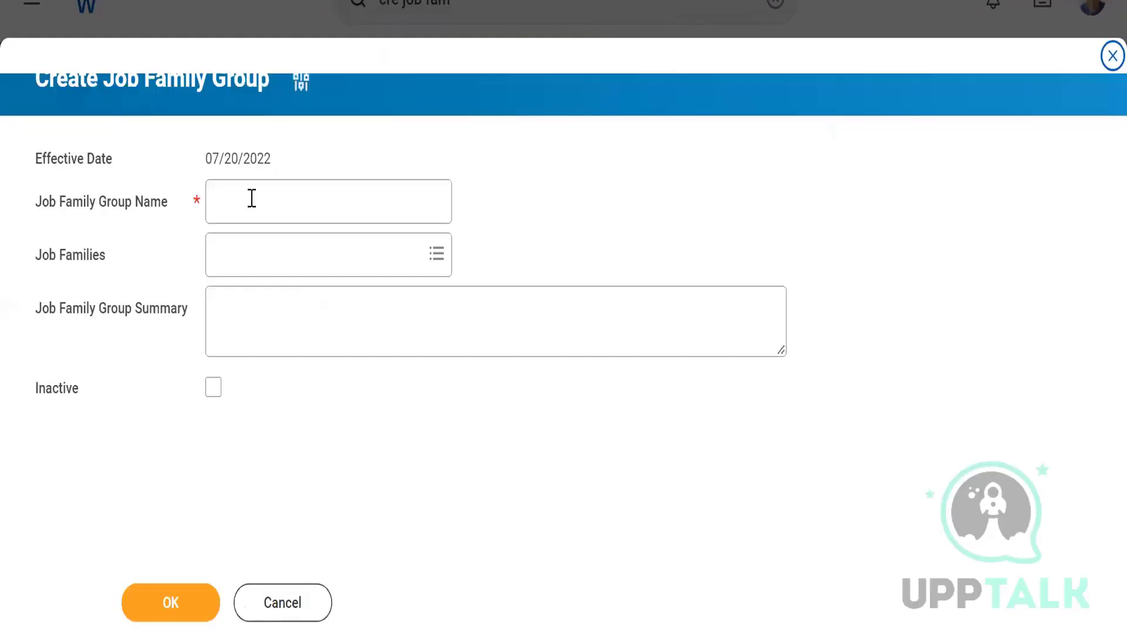
# Name the job family group WLE7_Sales, submit it without any job families, and finish the task.
pyautogui.click(252, 198)
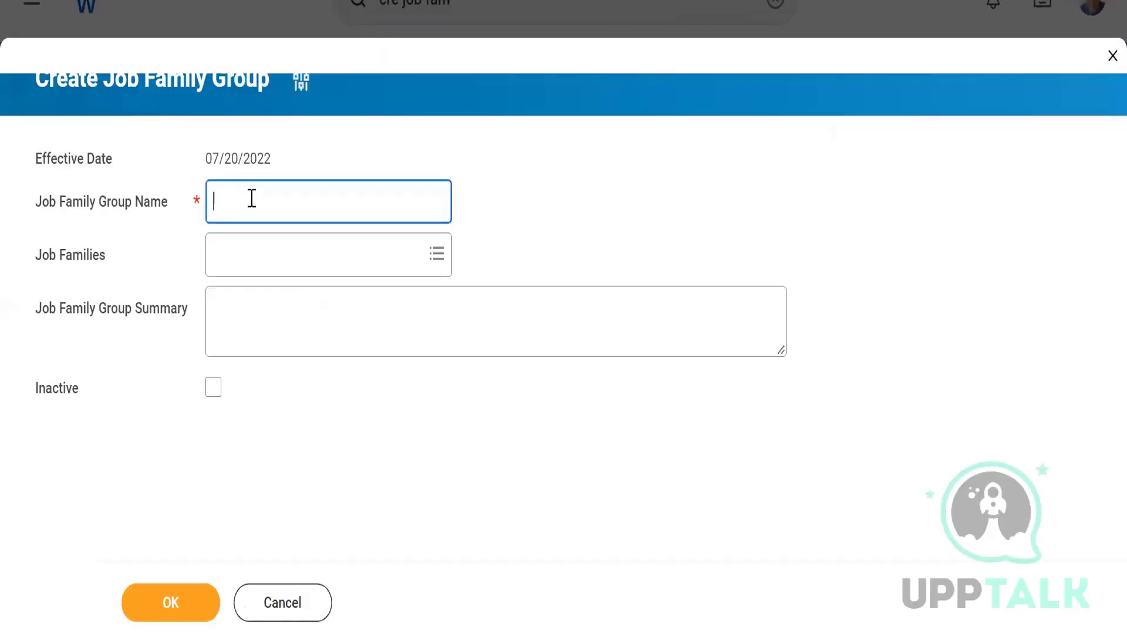
pyautogui.write('WLE7_Sales')
pyautogui.click(272, 447)
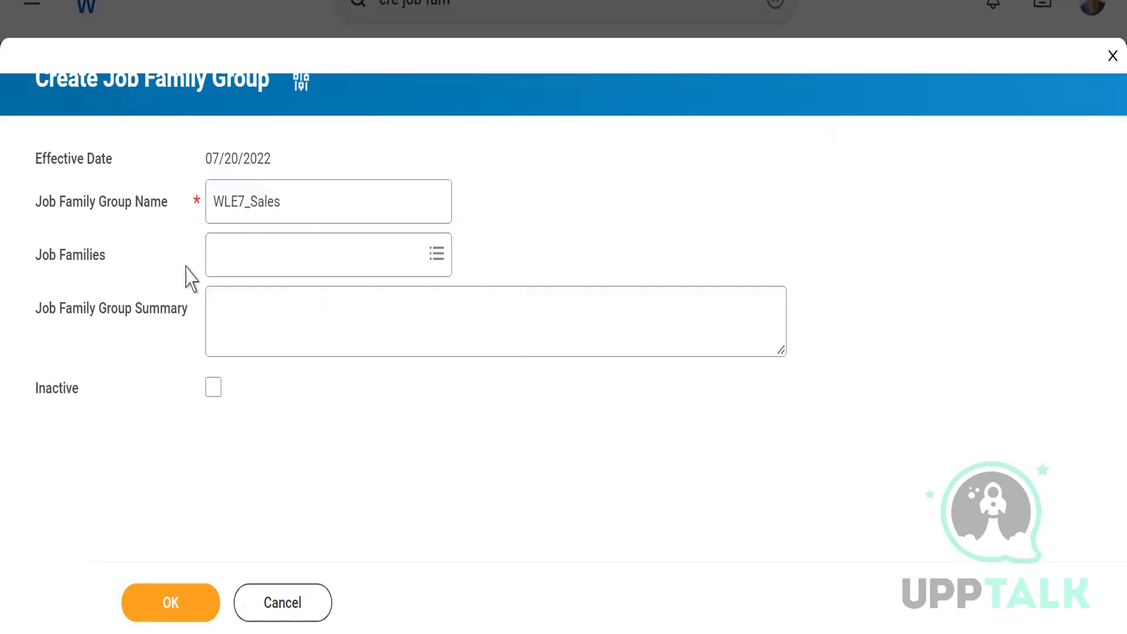
pyautogui.doubleClick(249, 203)
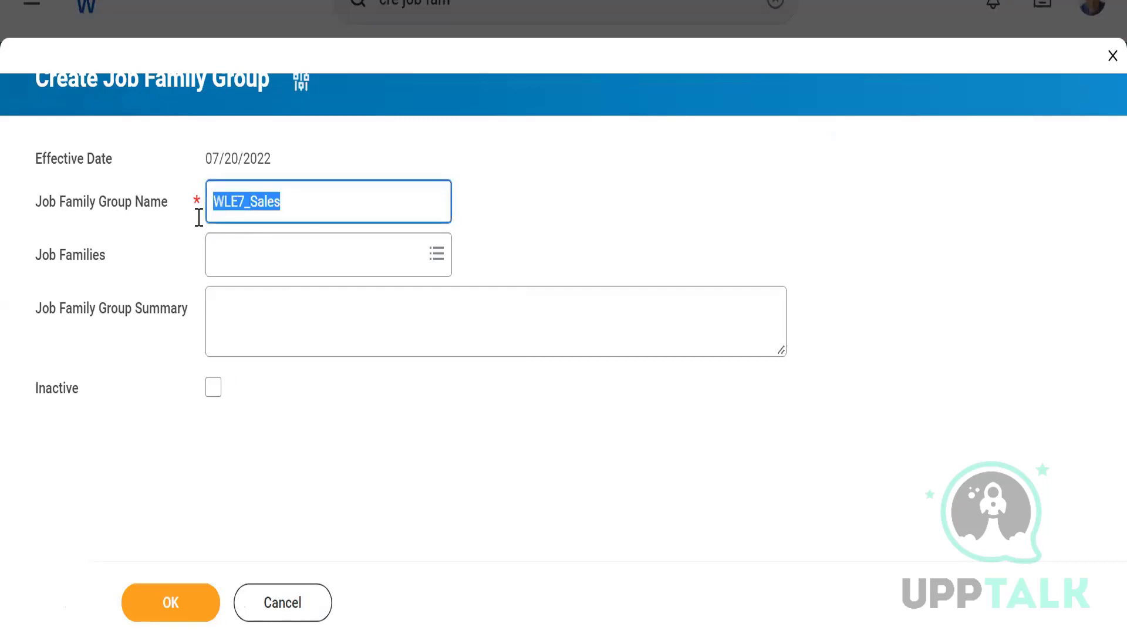
pyautogui.click(179, 271)
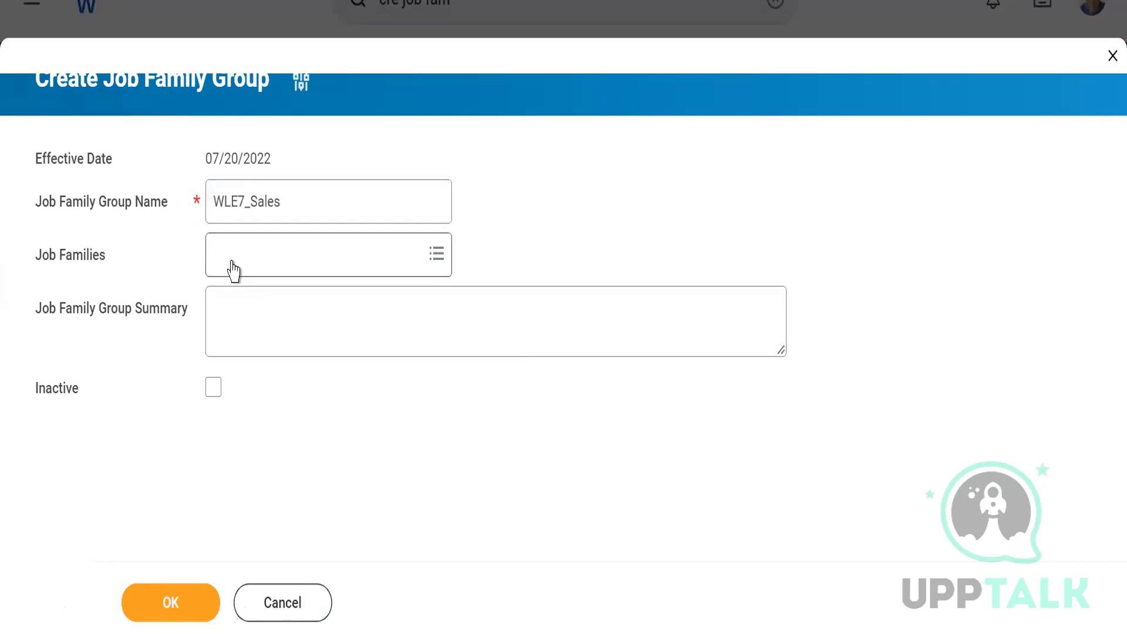
pyautogui.click(161, 605)
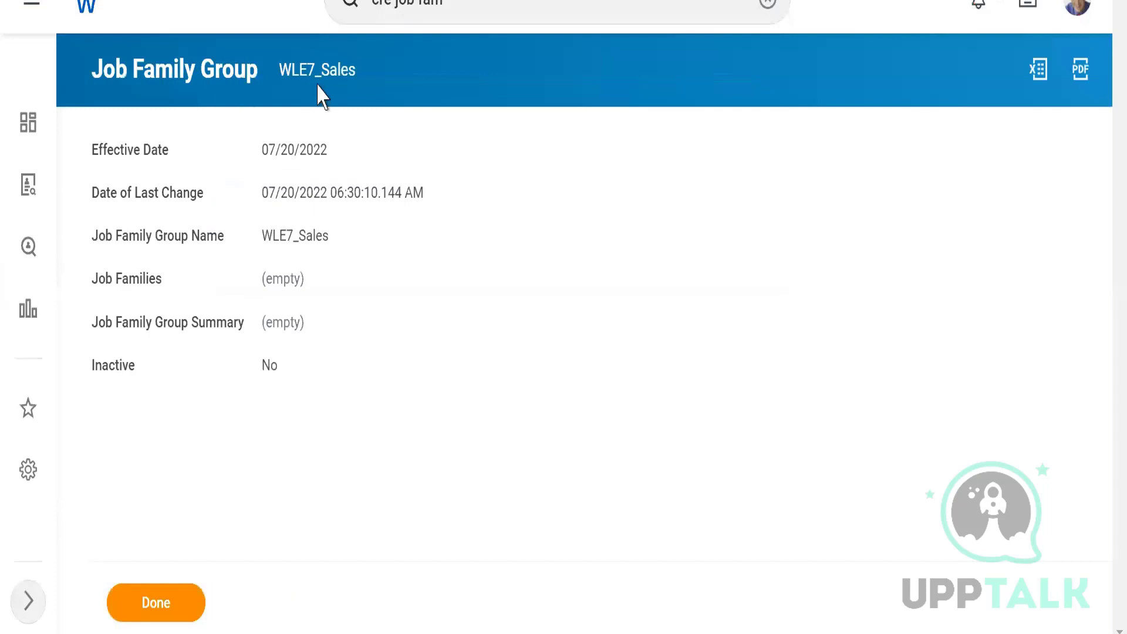
pyautogui.moveTo(326, 88)
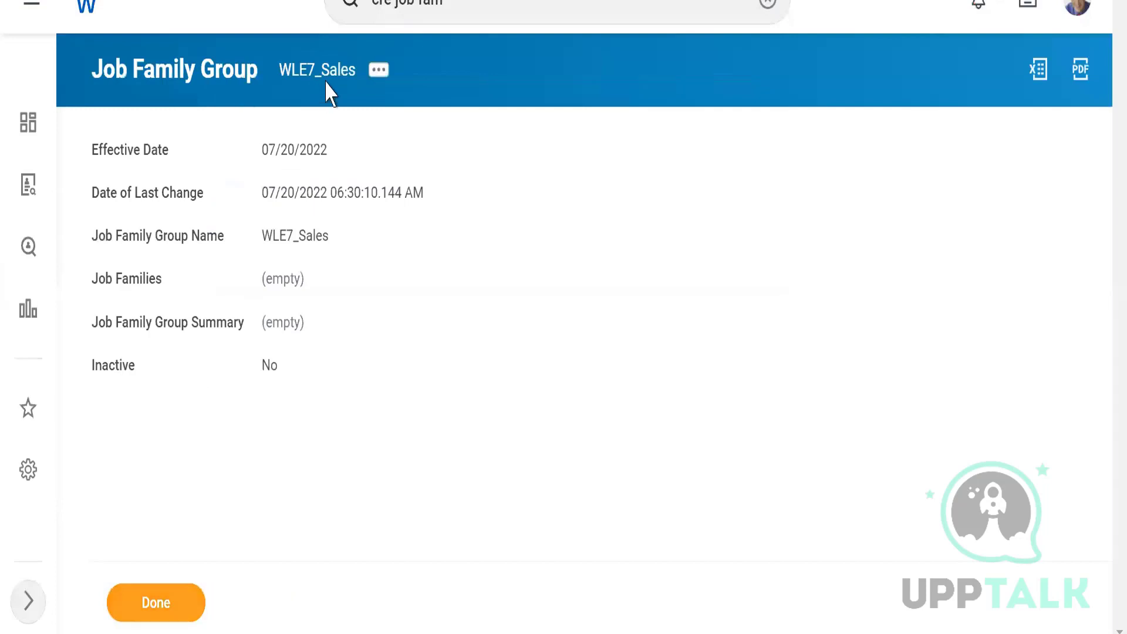
pyautogui.click(140, 611)
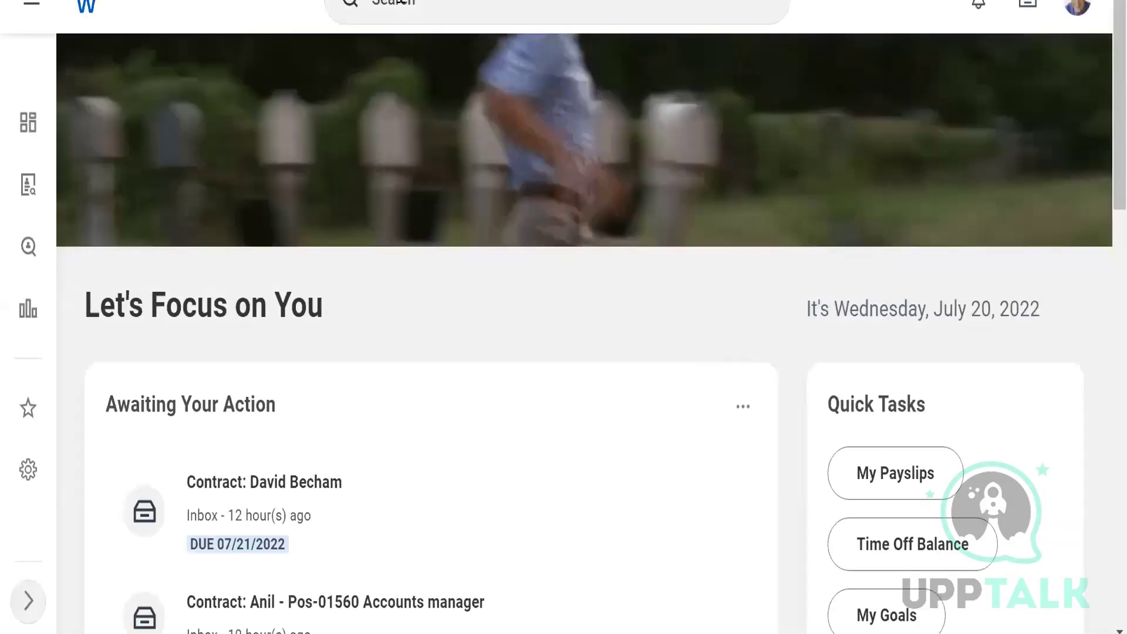
# Find the Create Job Family task and start it with effective date 07/20/2022.
pyautogui.click(401, 2)
pyautogui.write('c')
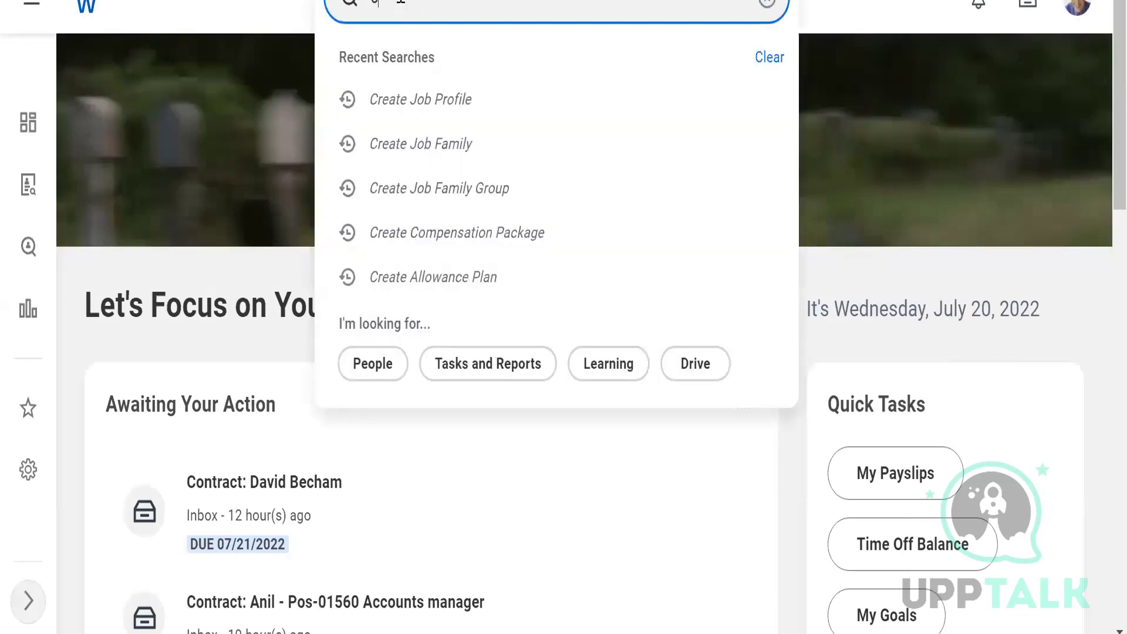
pyautogui.write('re c')
pyautogui.write('ob fami')
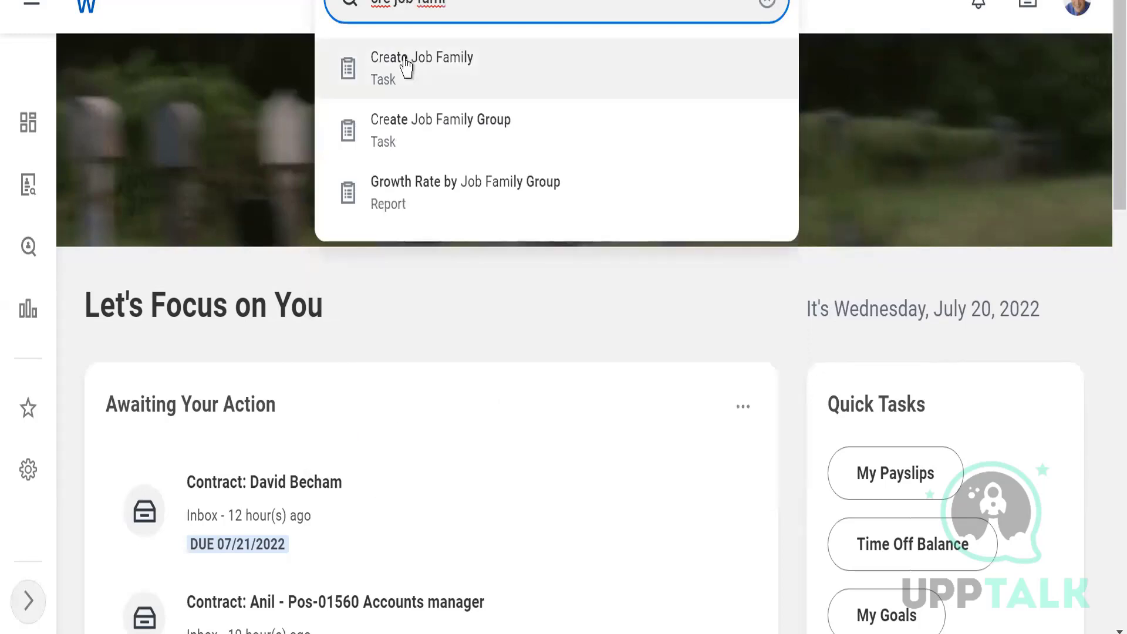
pyautogui.click(406, 66)
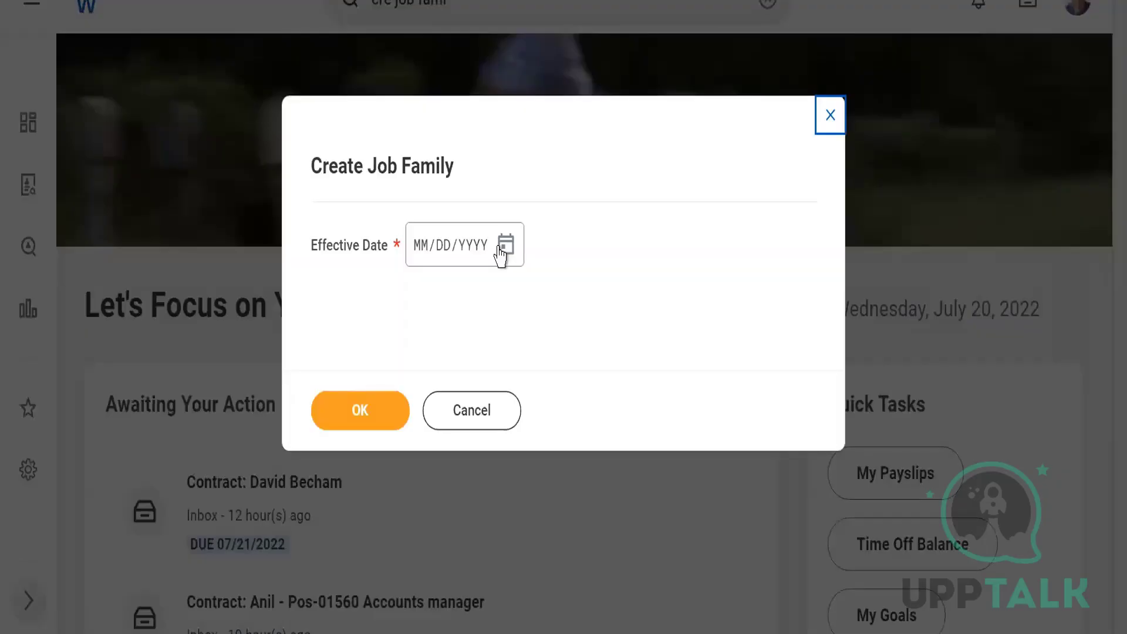
pyautogui.click(502, 258)
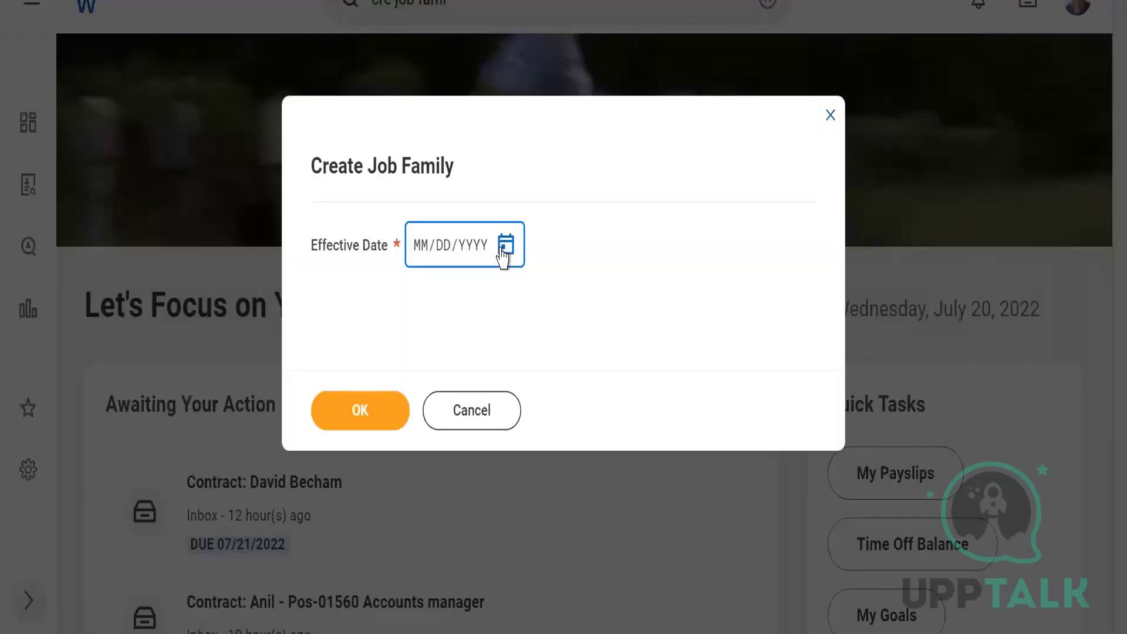
pyautogui.write('07202022')
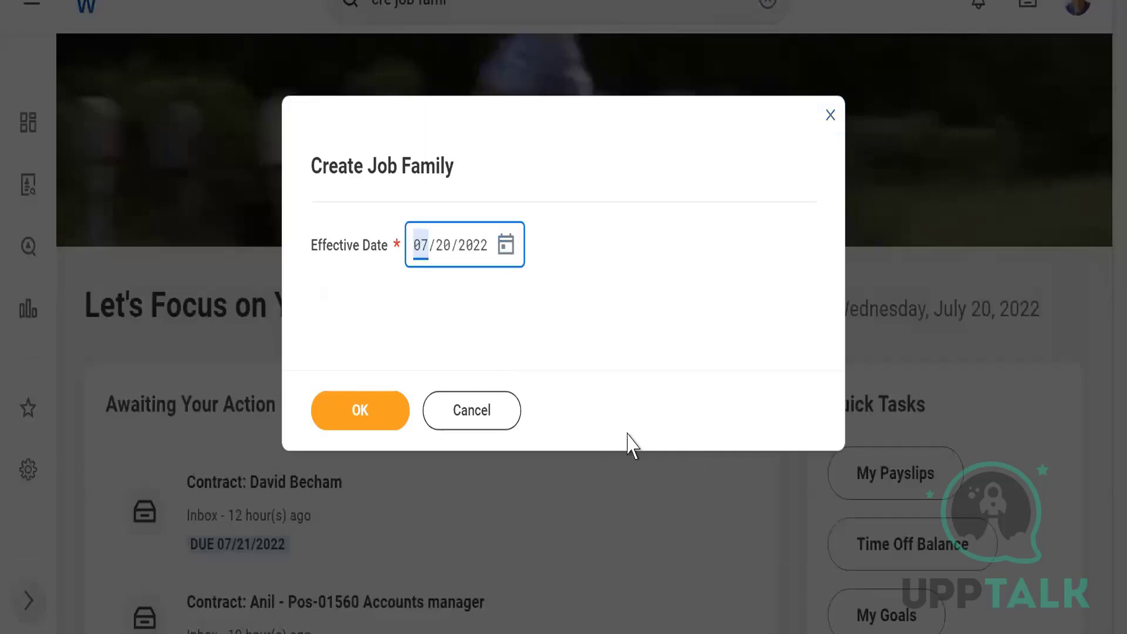
pyautogui.click(359, 409)
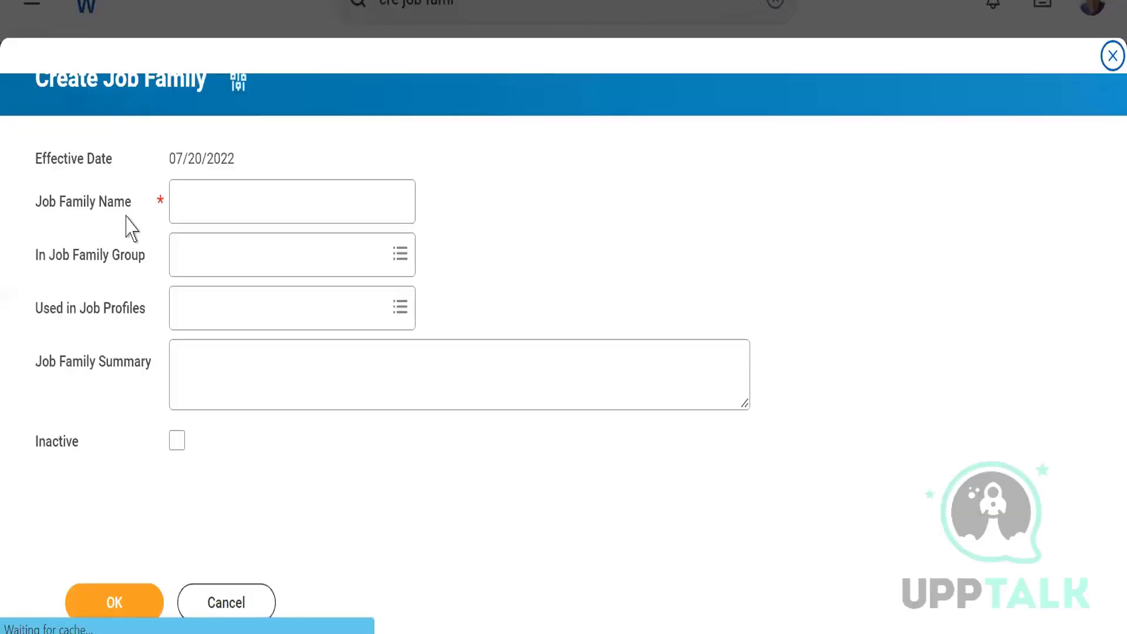
# Name the job family WLE7_Account Executive, assign it to the WLE7_Sales job family group, and submit it.
pyautogui.click(227, 192)
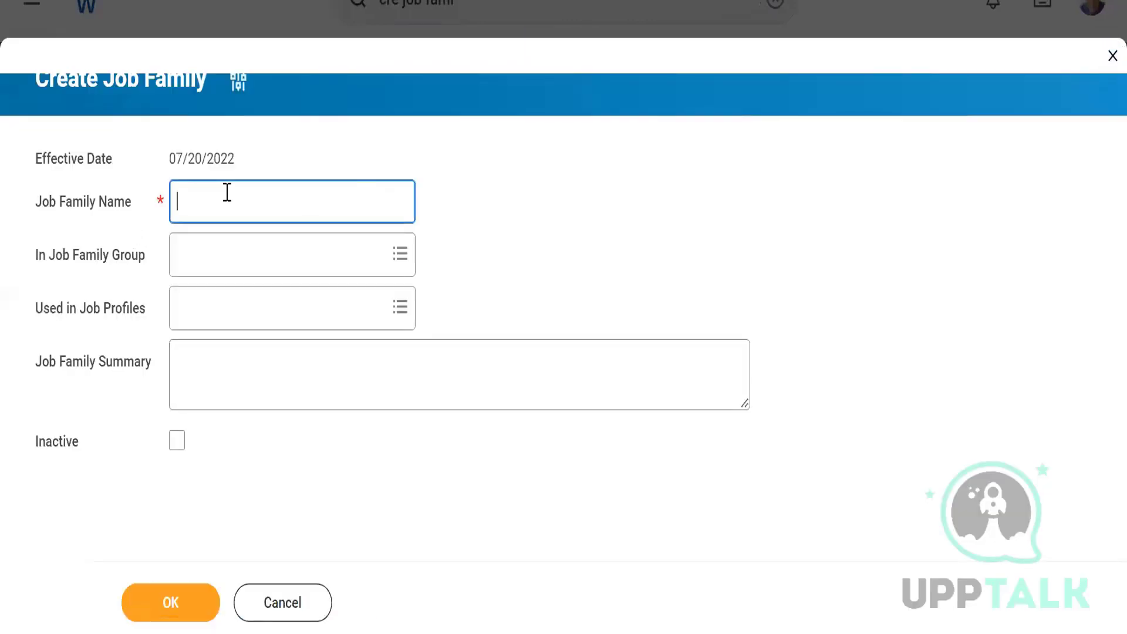
pyautogui.write('WLE7_Account Executi')
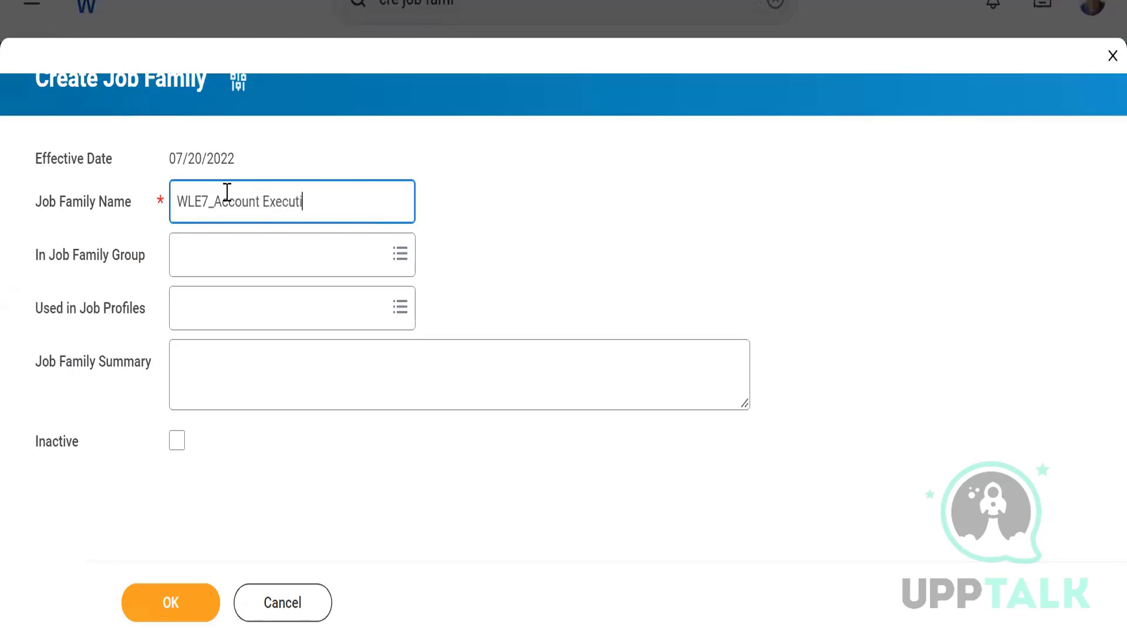
pyautogui.write('ve')
pyautogui.click(187, 269)
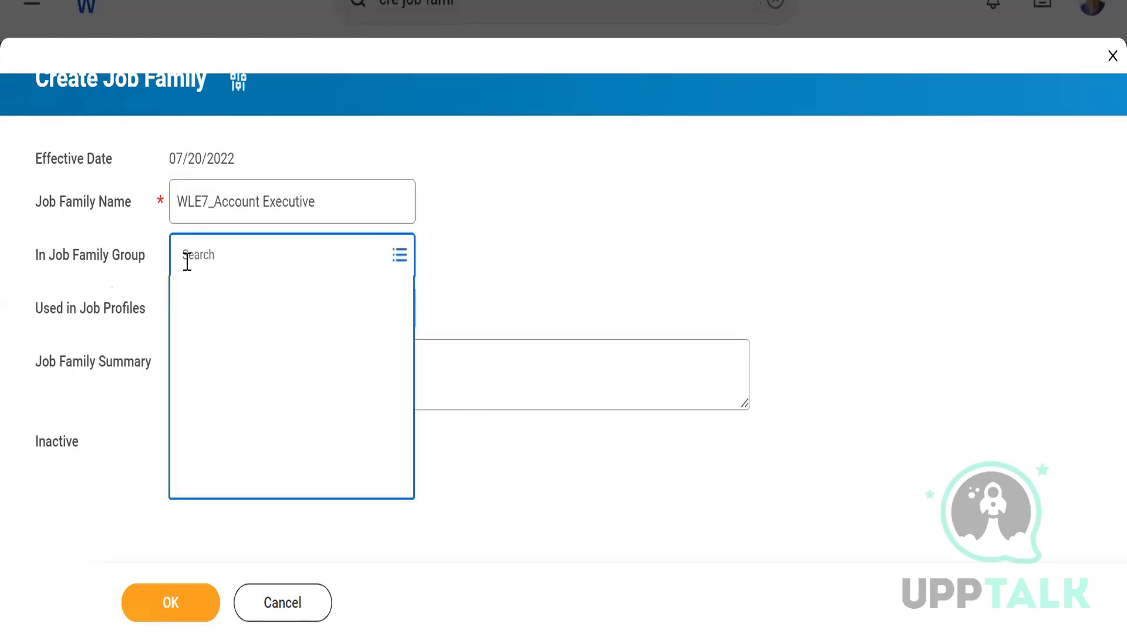
pyautogui.write('WLE')
pyautogui.write('7_')
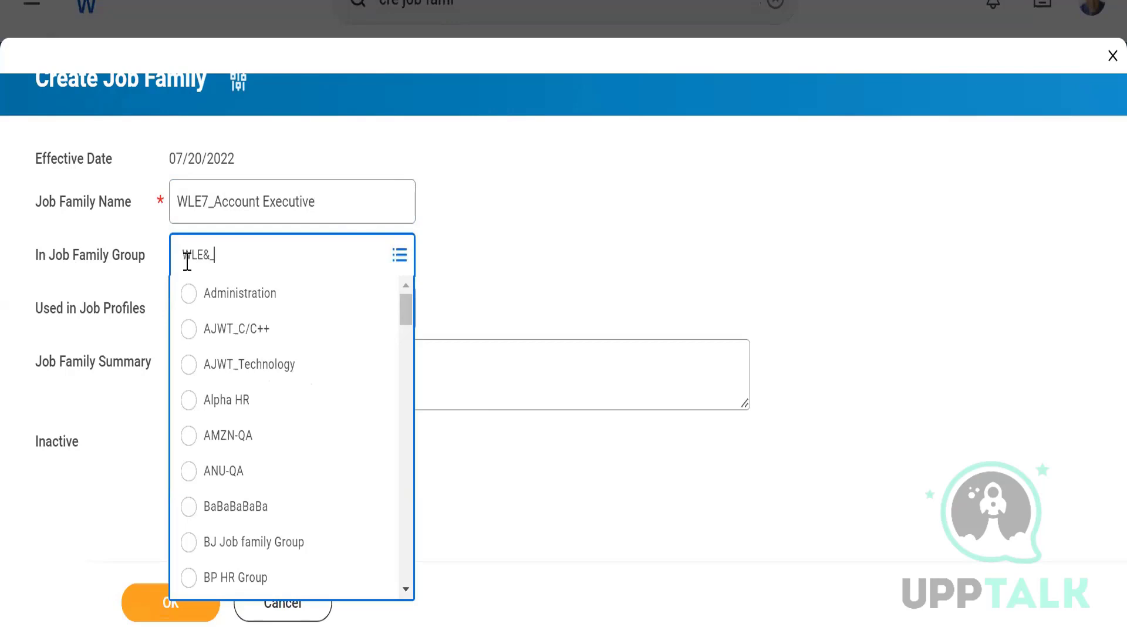
pyautogui.press('Return')
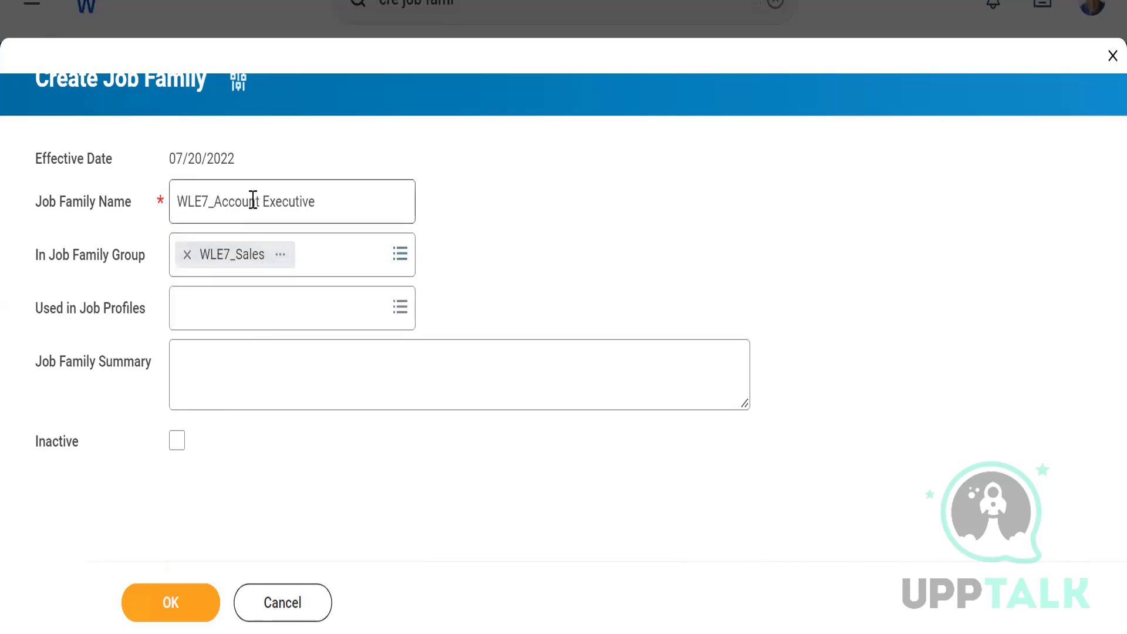
pyautogui.click(161, 615)
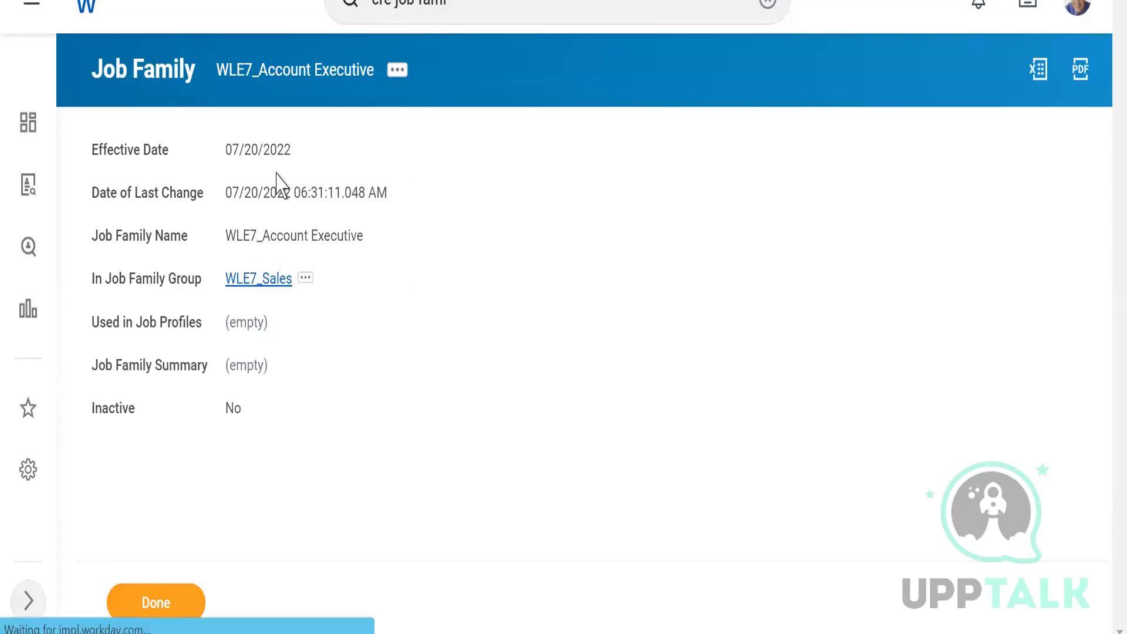
# Open the WLE7_Sales job family group to check its name and included job families, and return to the home page.
pyautogui.click(282, 284)
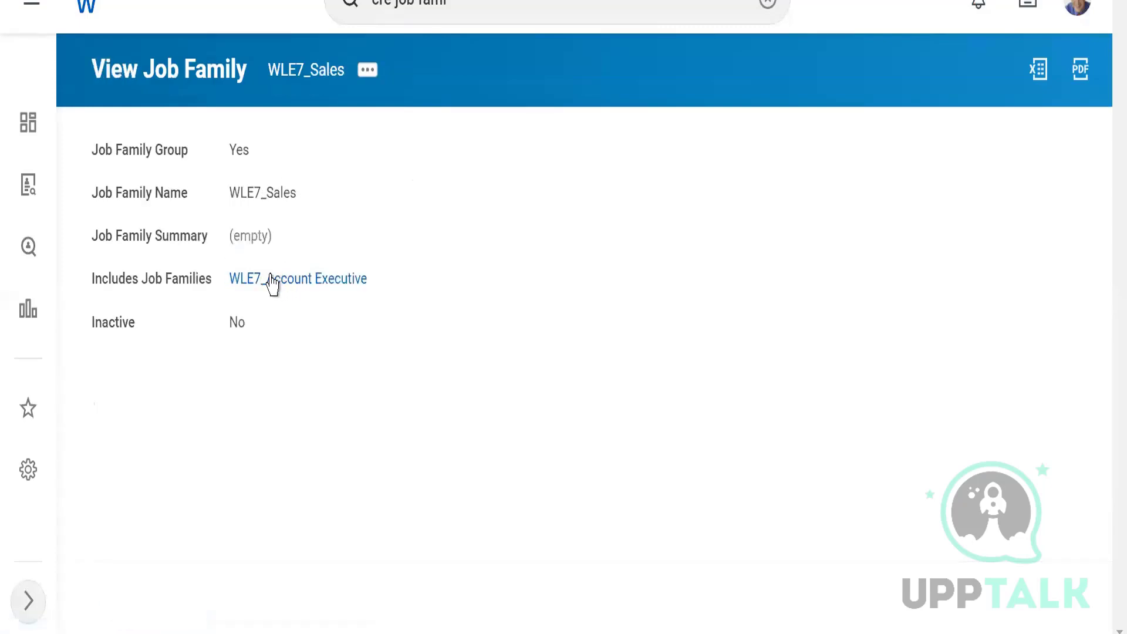
pyautogui.doubleClick(273, 193)
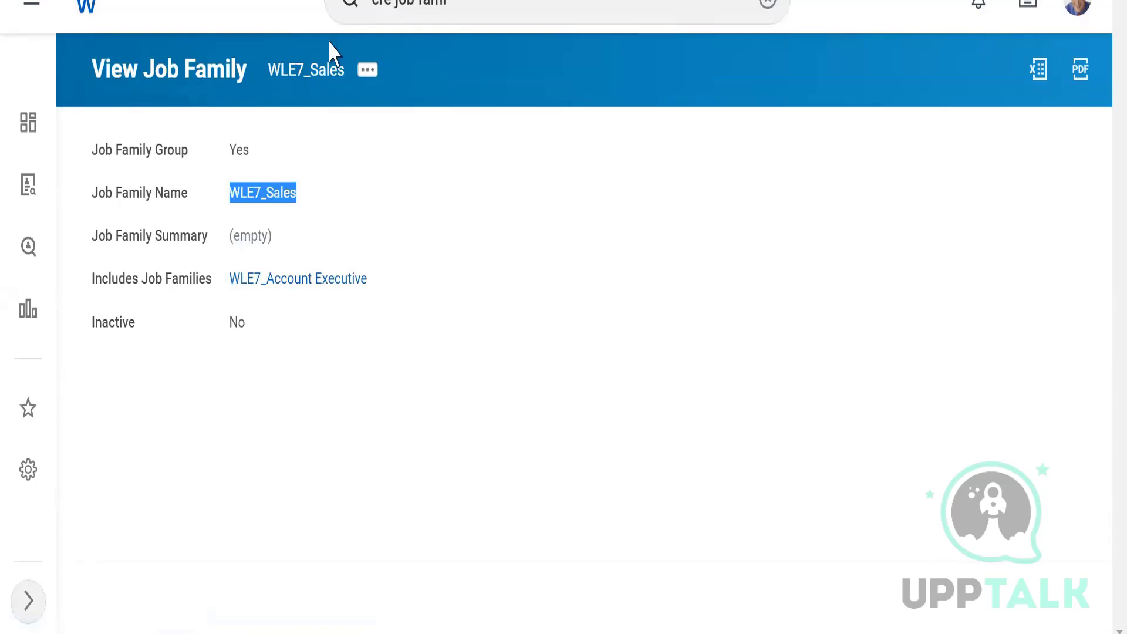
pyautogui.press('F5')
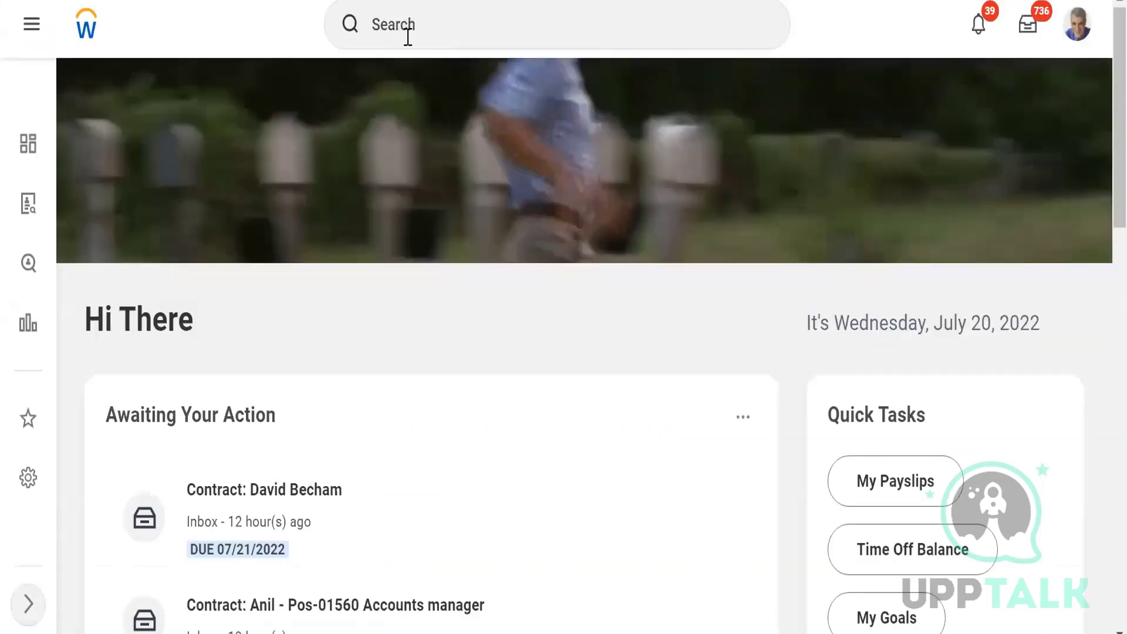
# Find the Create Job Profile task and start it with effective date 07/20/2022.
pyautogui.click(408, 37)
pyautogui.write('cr')
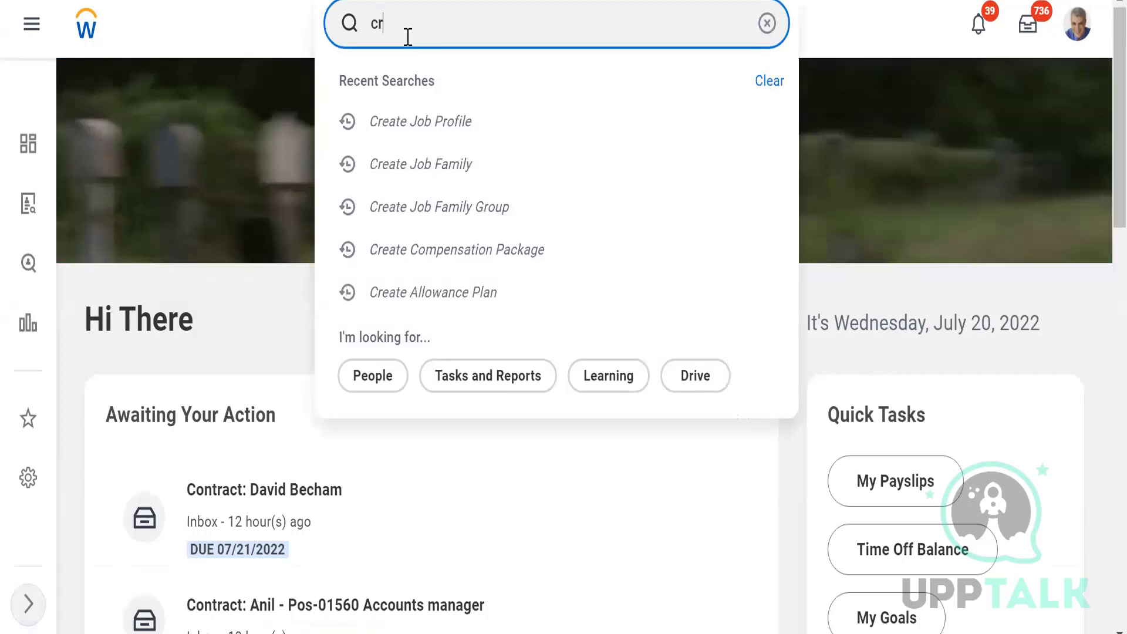
pyautogui.write('e job Profile')
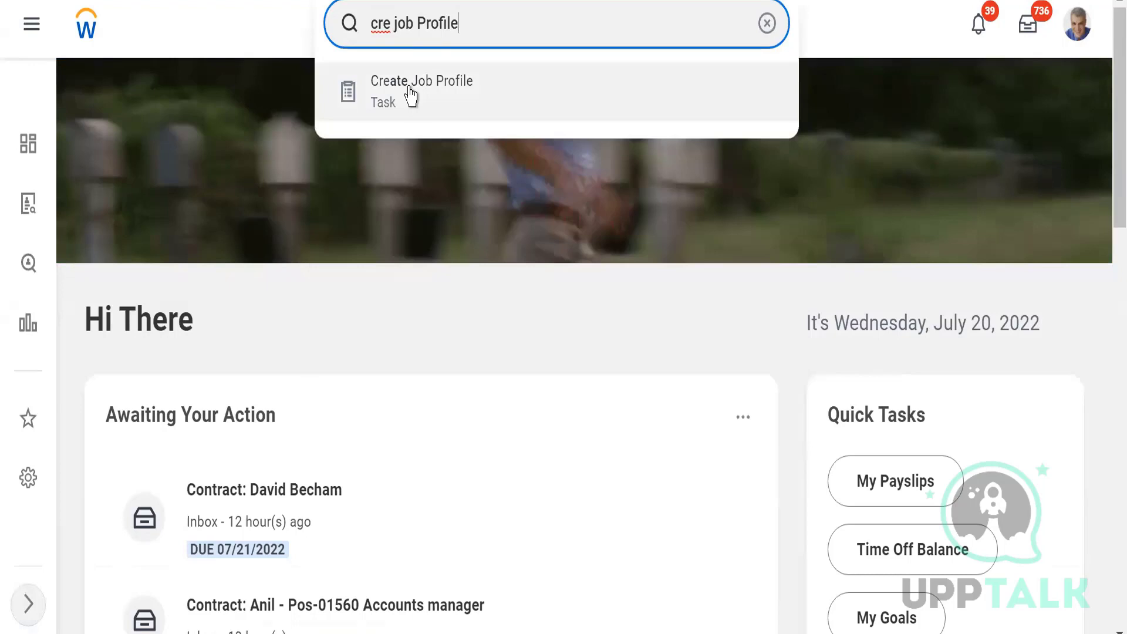
pyautogui.click(410, 93)
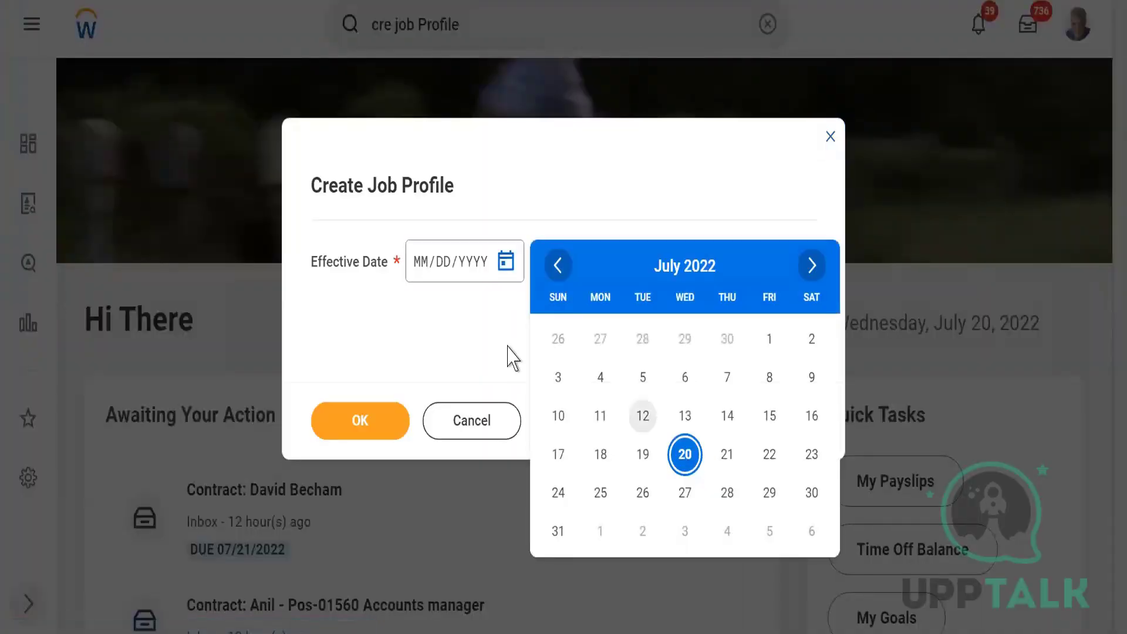
pyautogui.press('Return')
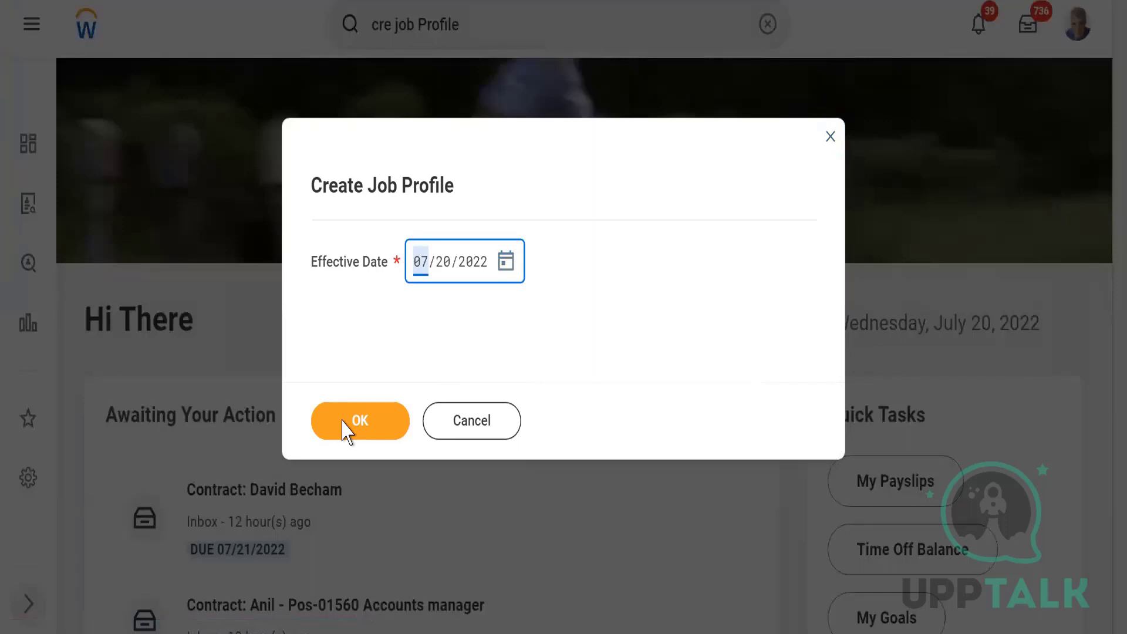
pyautogui.click(343, 420)
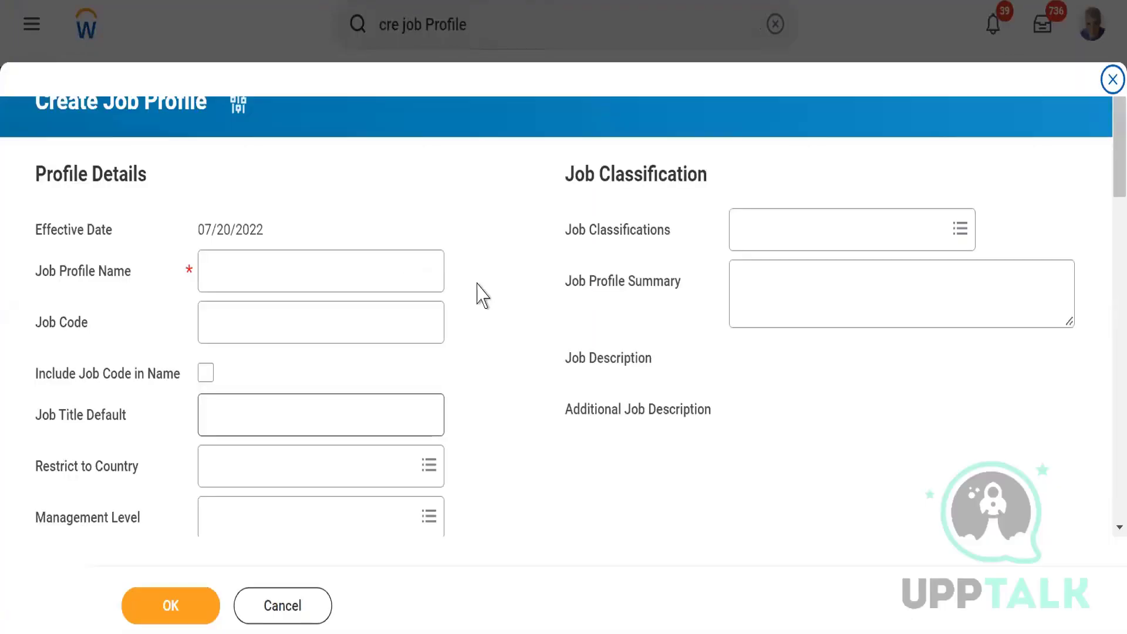
# Fill in the job profile name with the title ending in "Commerce Cloud, Emerging Markets".
pyautogui.click(251, 267)
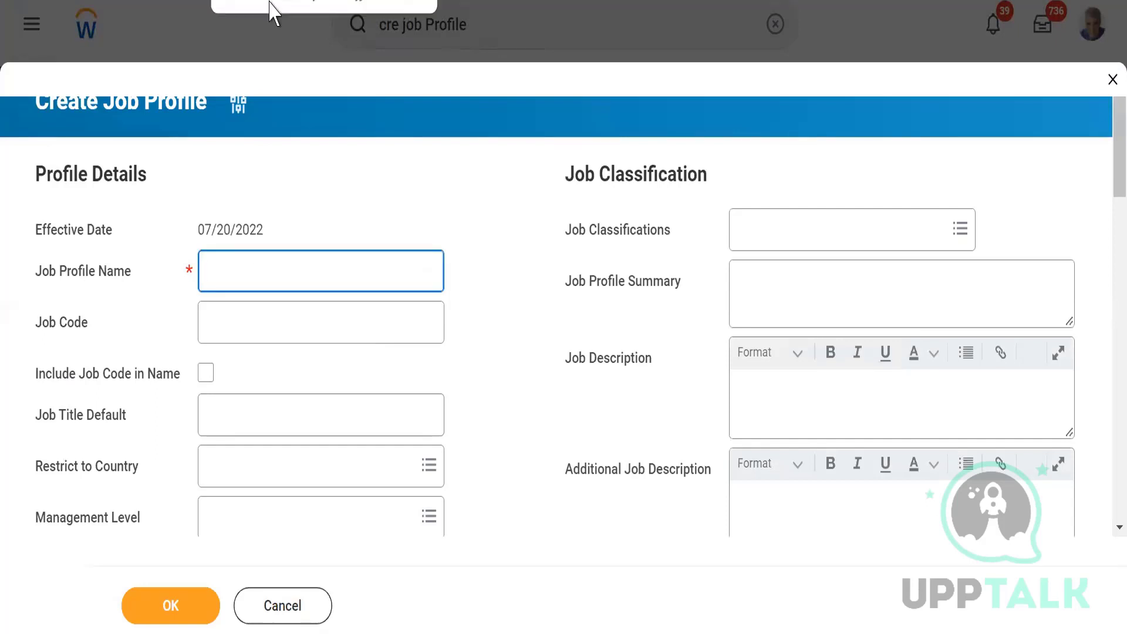
pyautogui.click(508, 209)
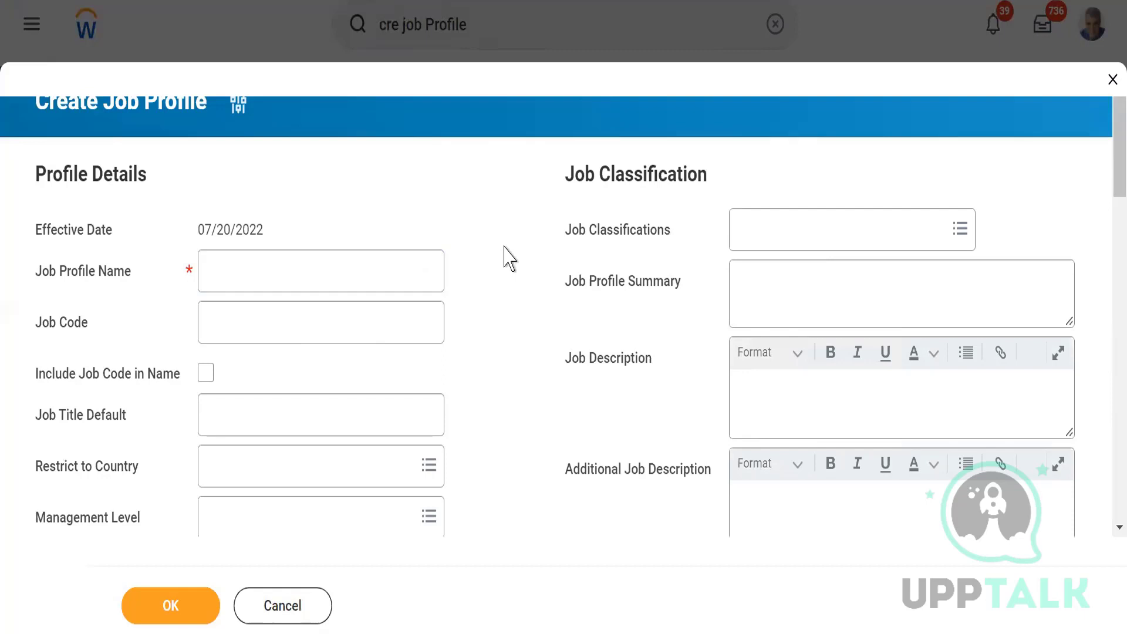
pyautogui.scroll(-3, 508, 258)
pyautogui.scroll(2, 508, 258)
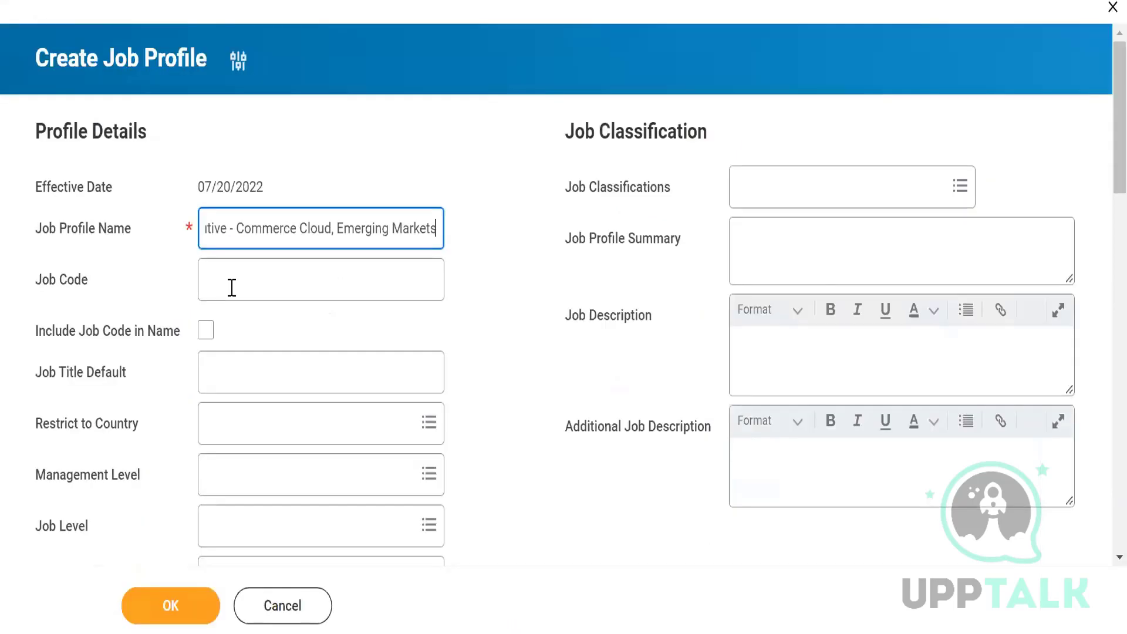
# Enter the job code WLE7_ and include the job code in the profile name.
pyautogui.click(231, 285)
pyautogui.write('WLE7_')
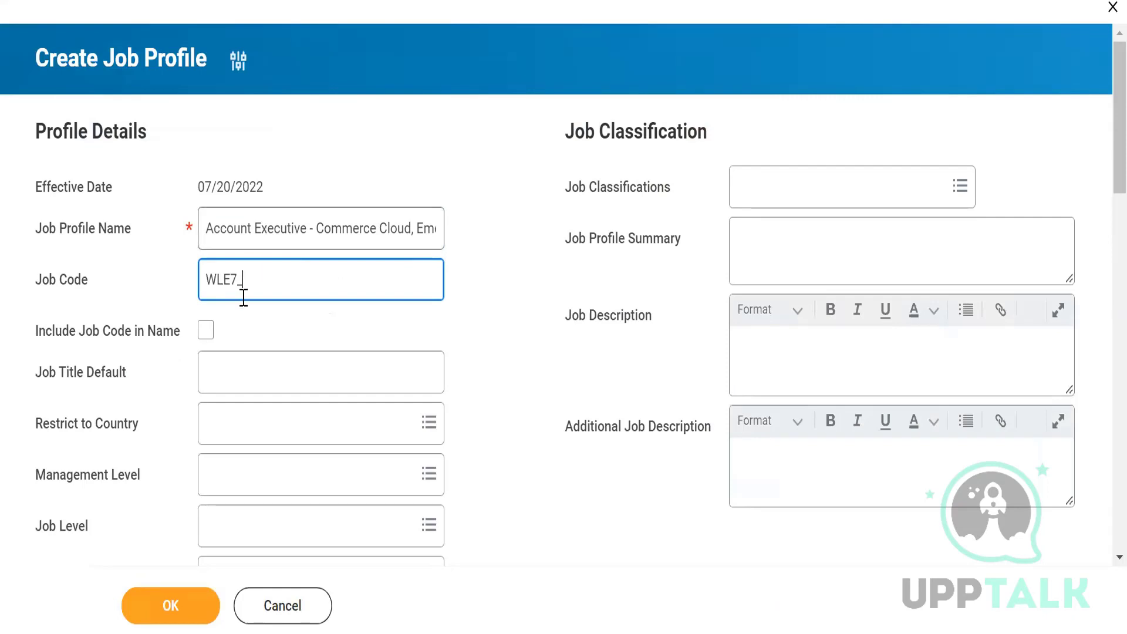
pyautogui.click(207, 333)
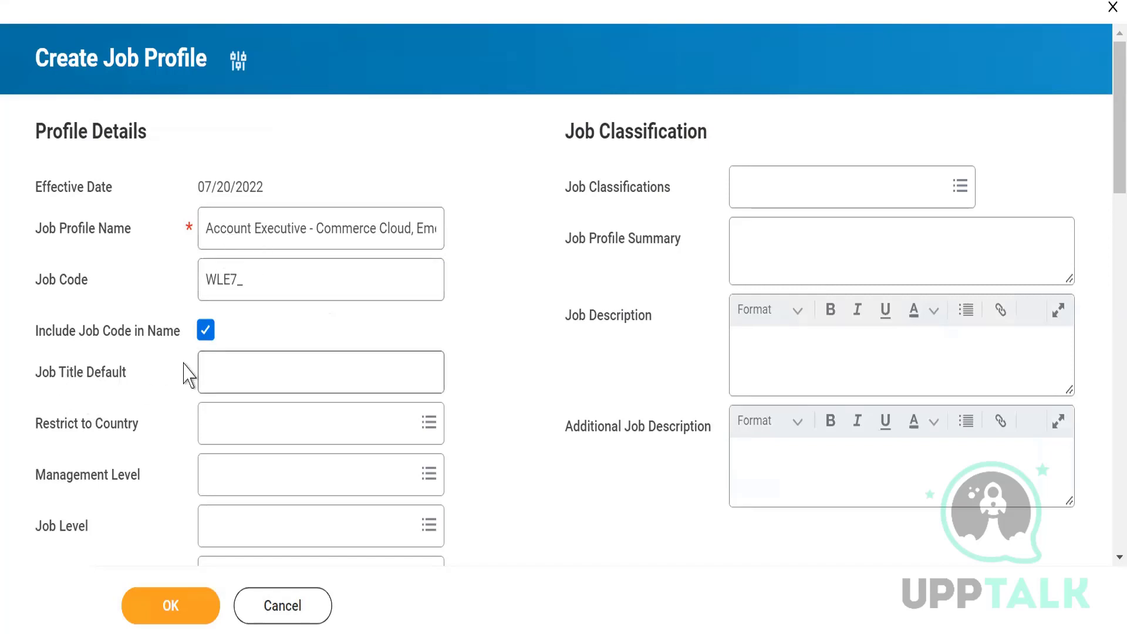
# Copy the job profile name into the default job title as Account Executive - Commerce Cloud, Emerging Markets.
pyautogui.tripleClick(284, 225)
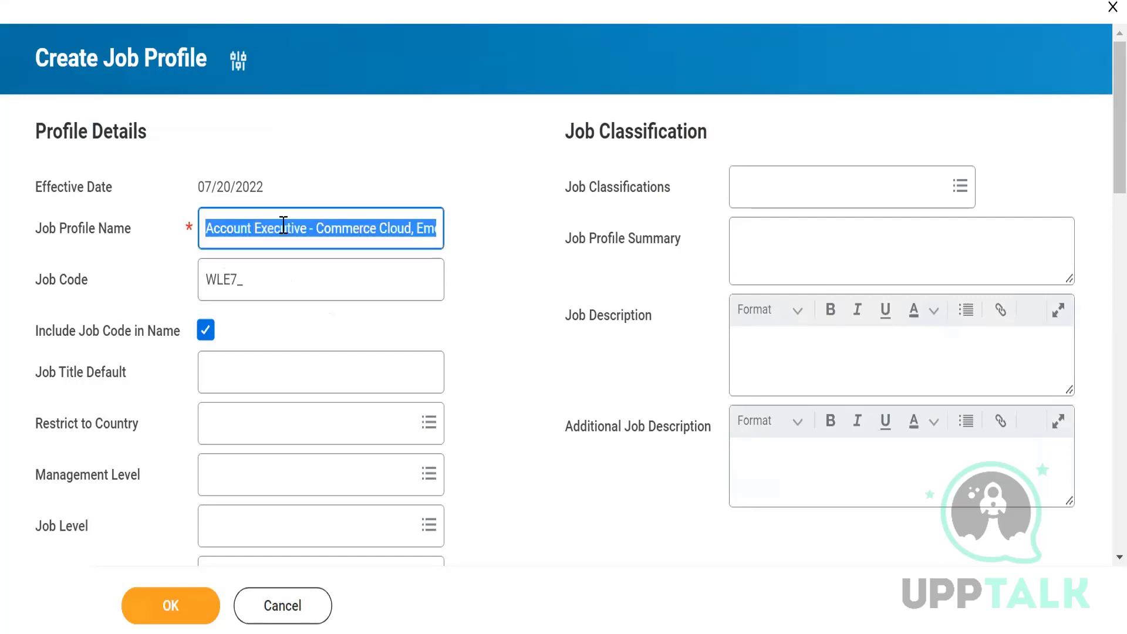
pyautogui.click(245, 374)
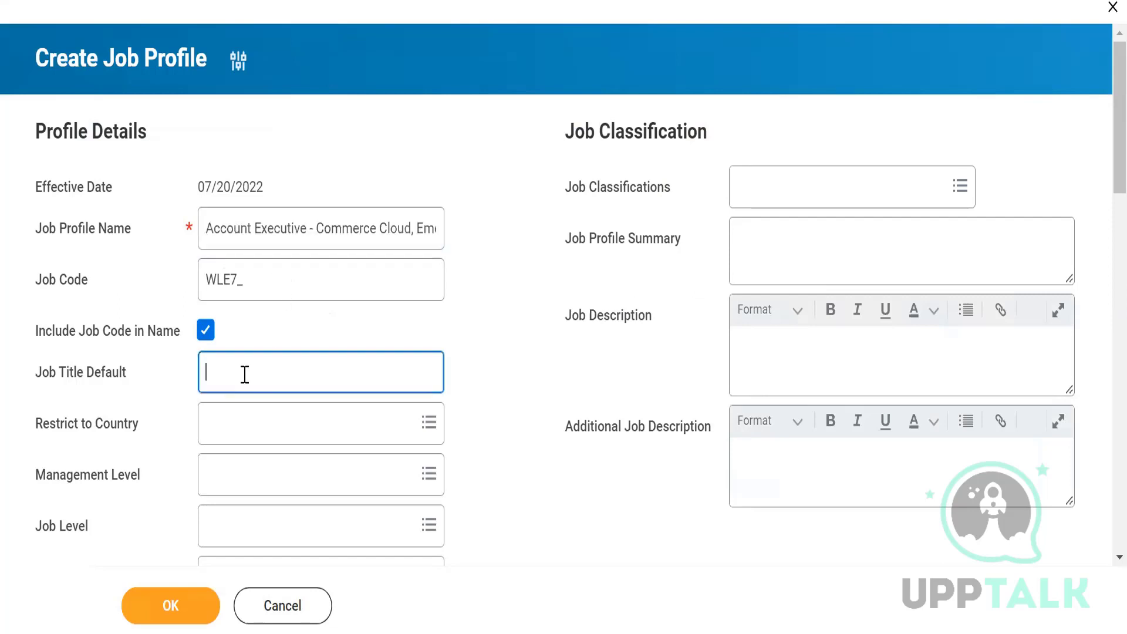
pyautogui.write('Account Executive - Commerce Cloud, Emerging Markets')
pyautogui.click(304, 336)
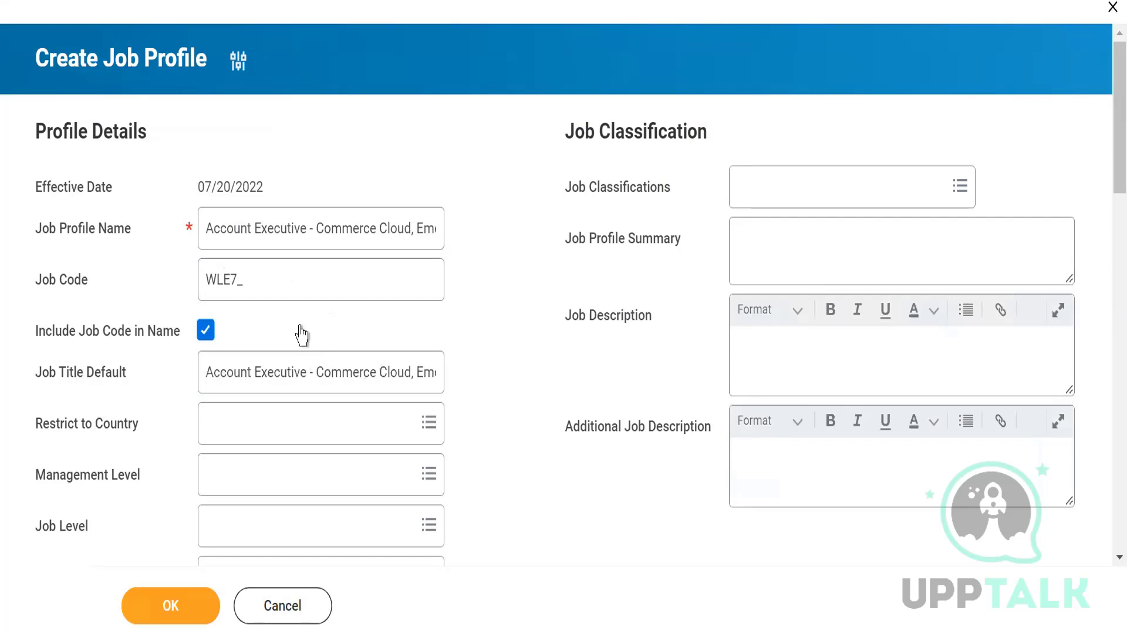
# Check the location country filter on the Salesforce careers page and restrict the job profile to India.
pyautogui.scroll(-3, 302, 335)
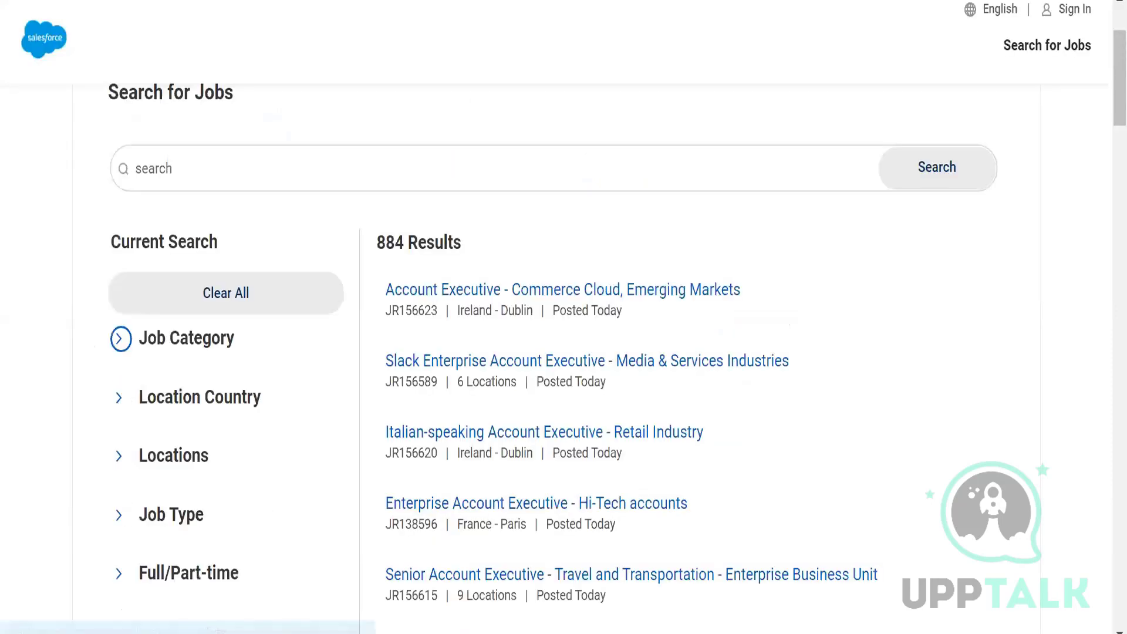
pyautogui.click(120, 397)
pyautogui.click(120, 397)
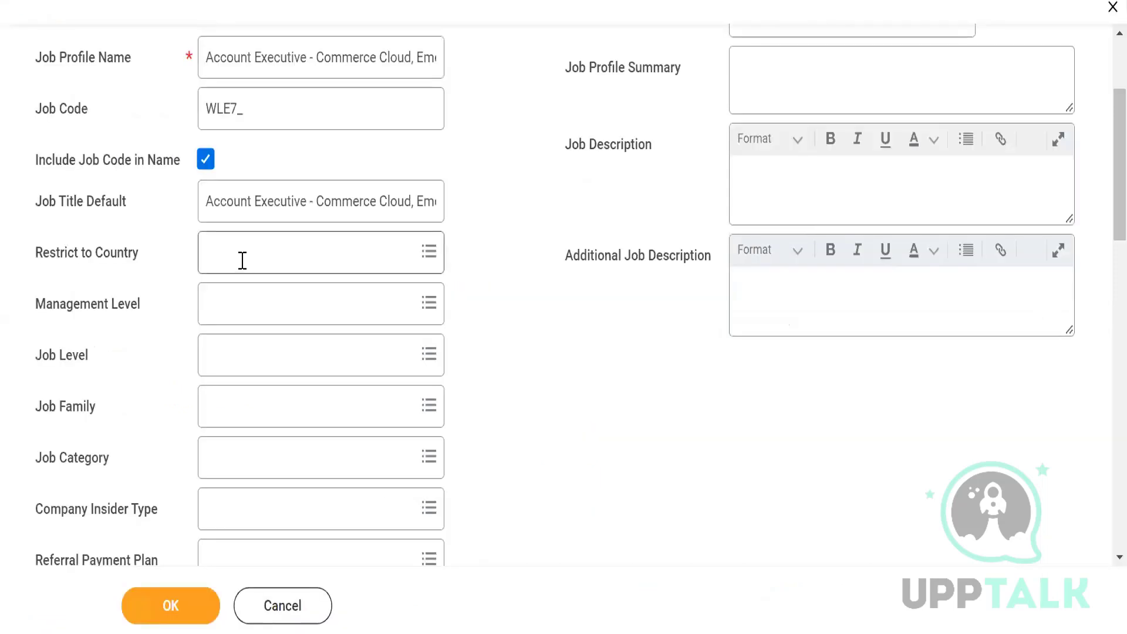
pyautogui.click(242, 260)
pyautogui.write('India')
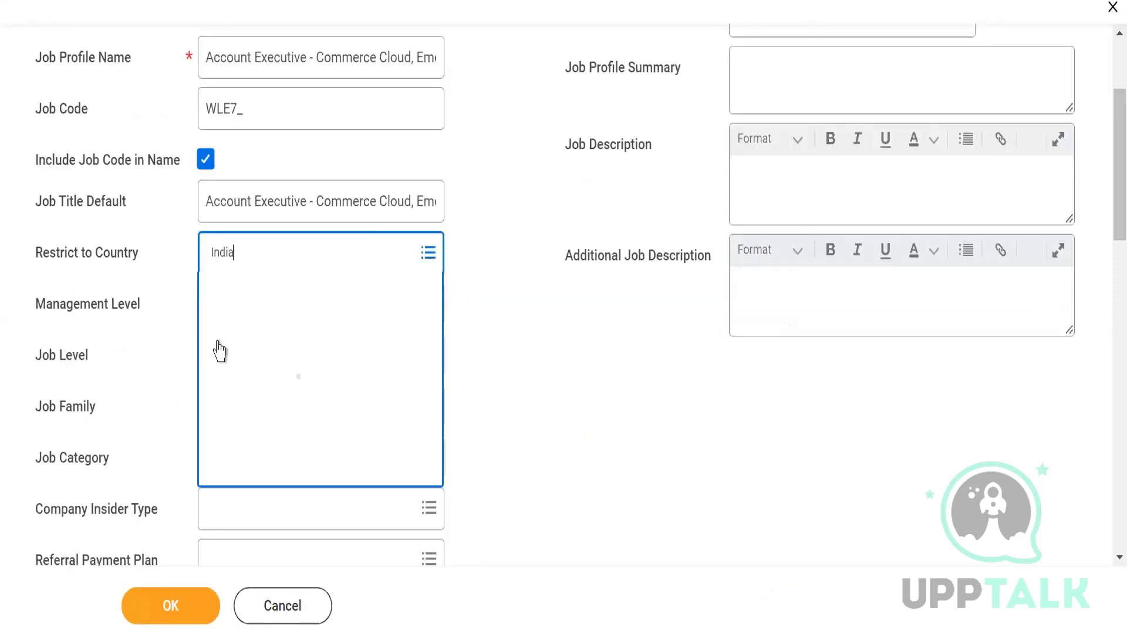
pyautogui.press('Return')
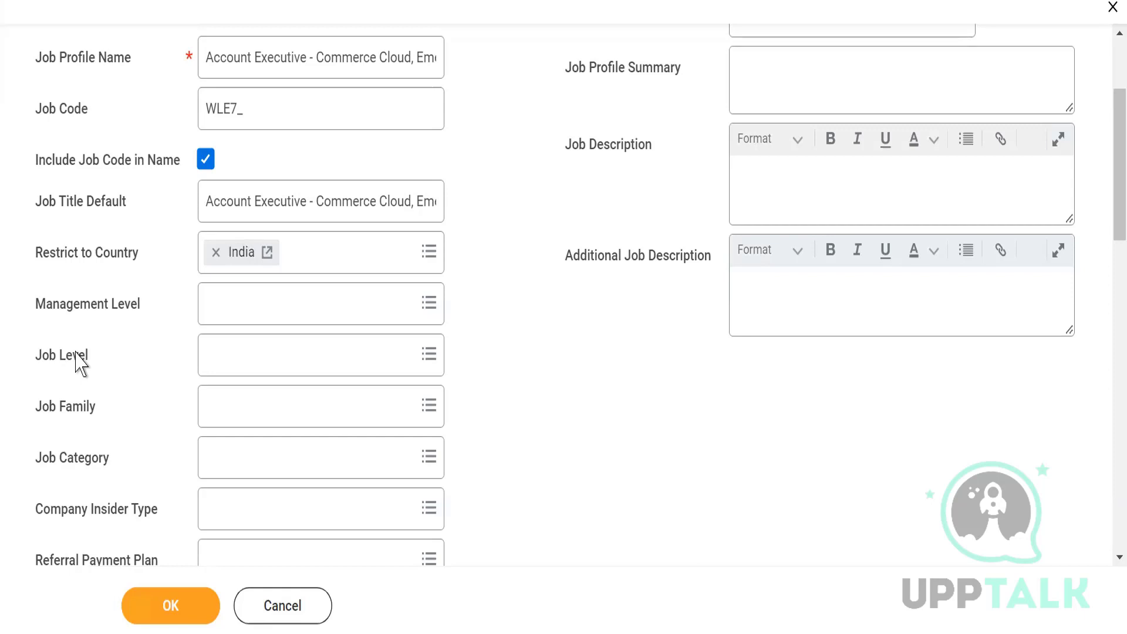
# Set the management level to 9 Individual Contributor.
pyautogui.click(224, 294)
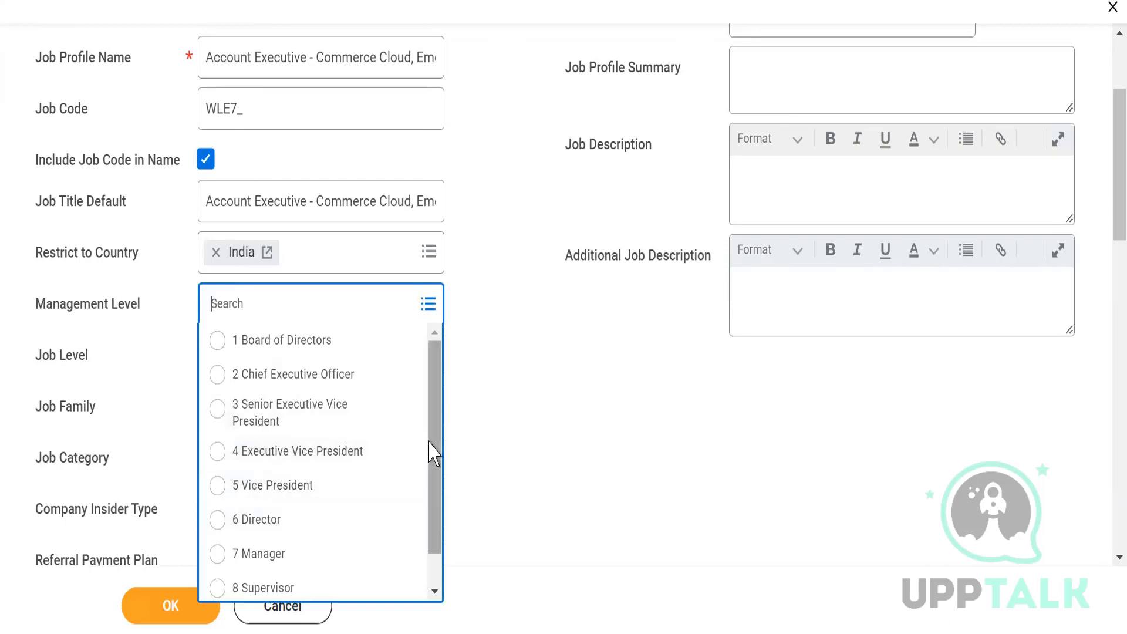
pyautogui.moveTo(432, 448); pyautogui.dragTo(438, 538)
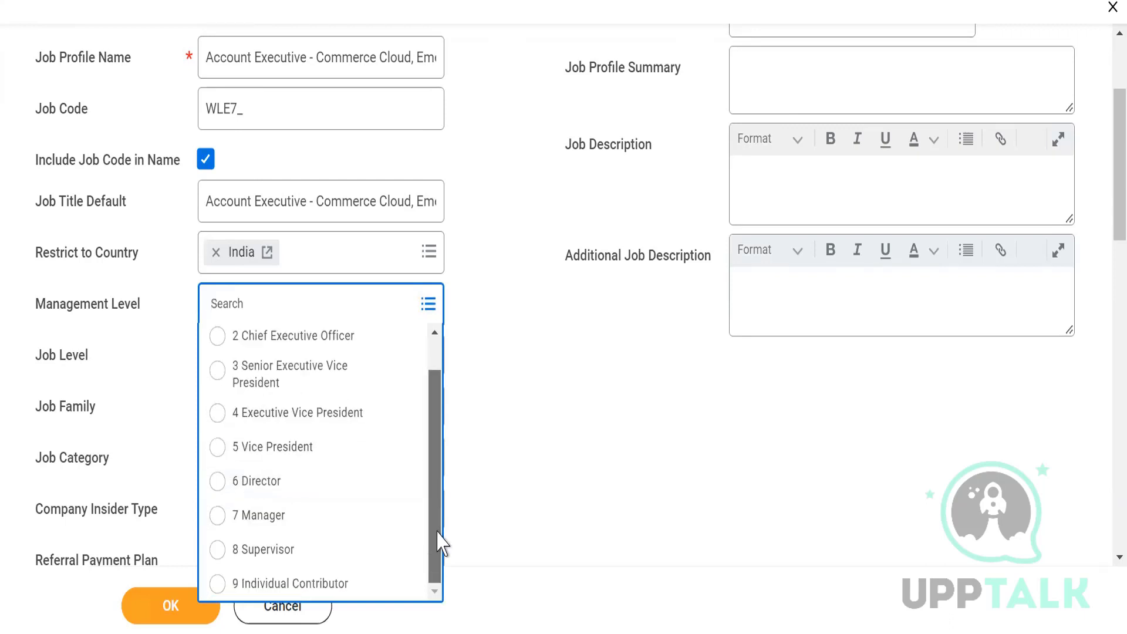
pyautogui.click(217, 585)
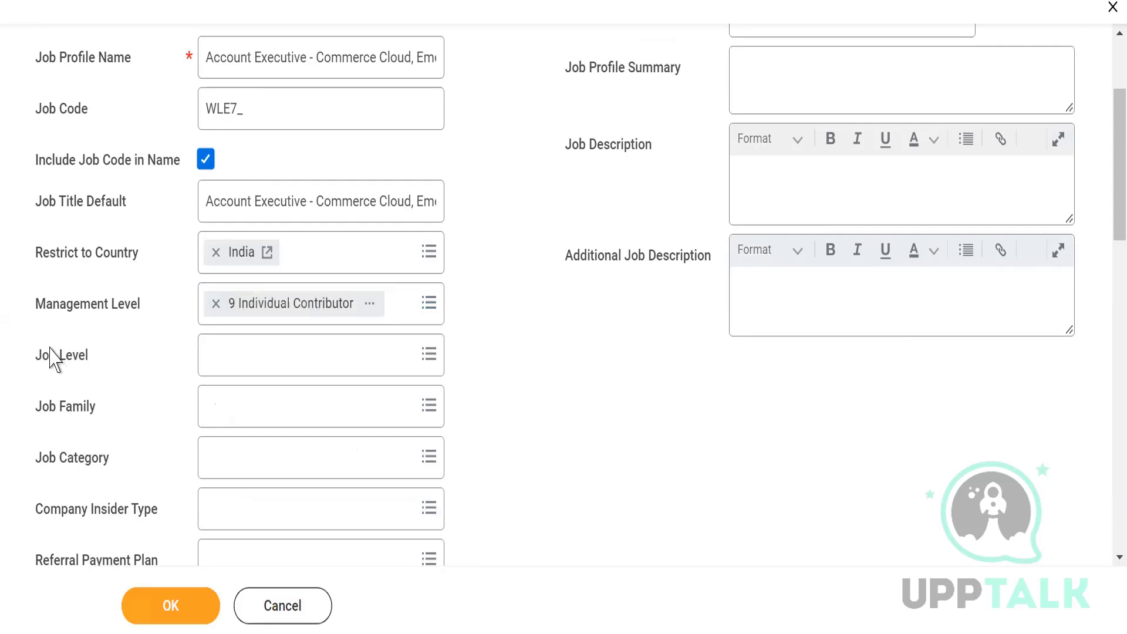
# Browse all job levels and assign the GlobalInc_SalesDepartment level dated 06142022 to the job profile.
pyautogui.keyDown('shift'); pyautogui.click(92, 366); pyautogui.keyUp('shift')
pyautogui.click(98, 369)
pyautogui.click(234, 355)
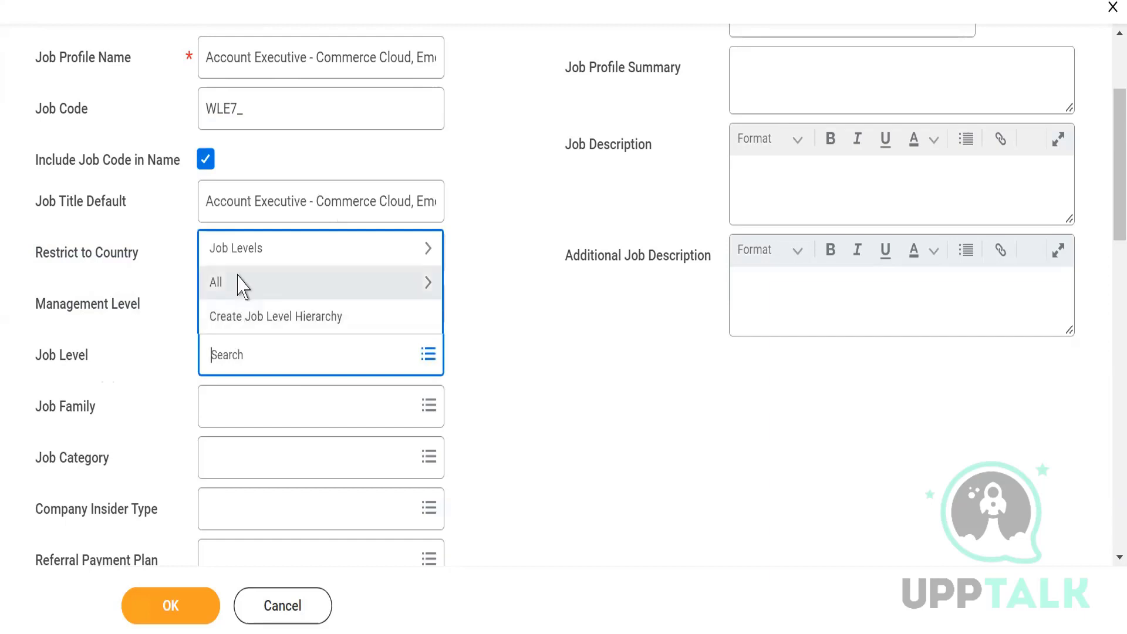
pyautogui.click(239, 283)
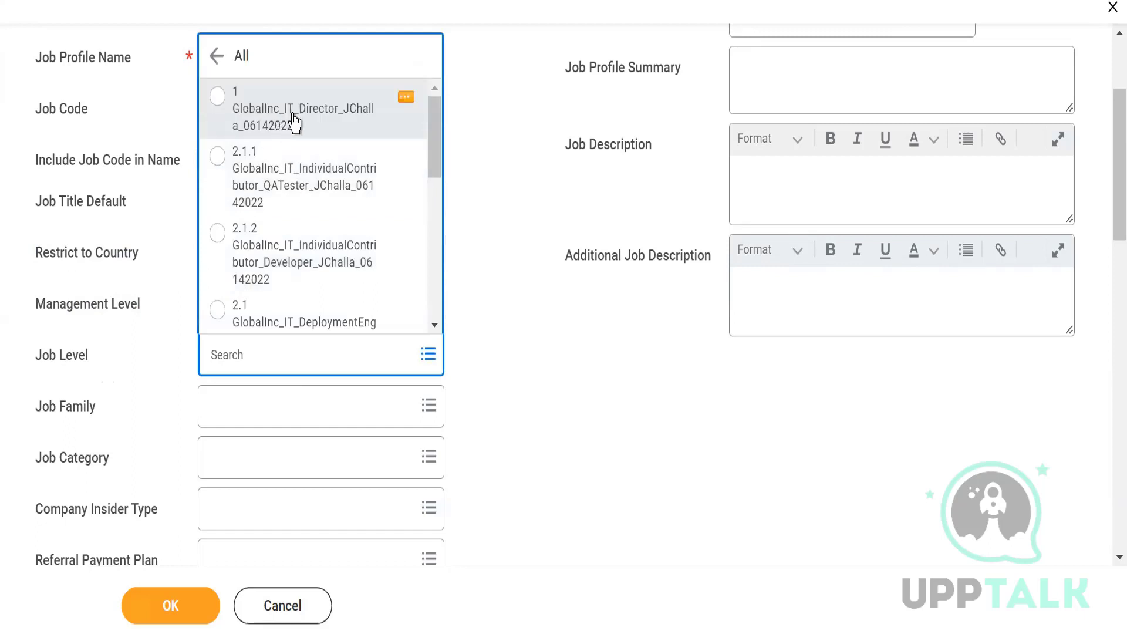
pyautogui.click(343, 125)
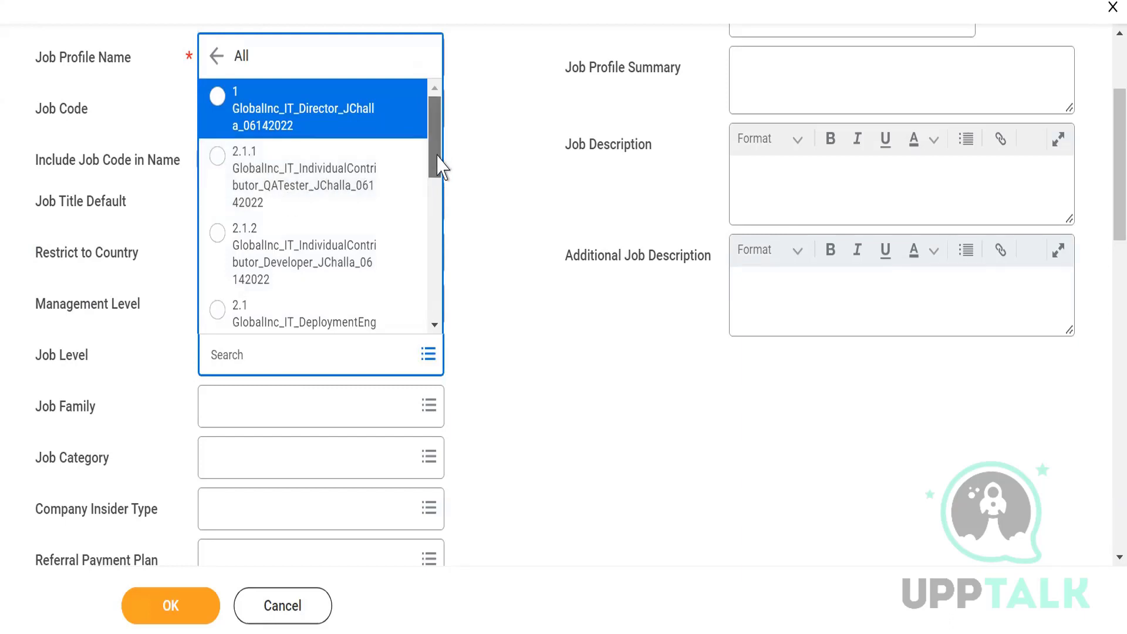
pyautogui.moveTo(439, 170); pyautogui.dragTo(439, 304)
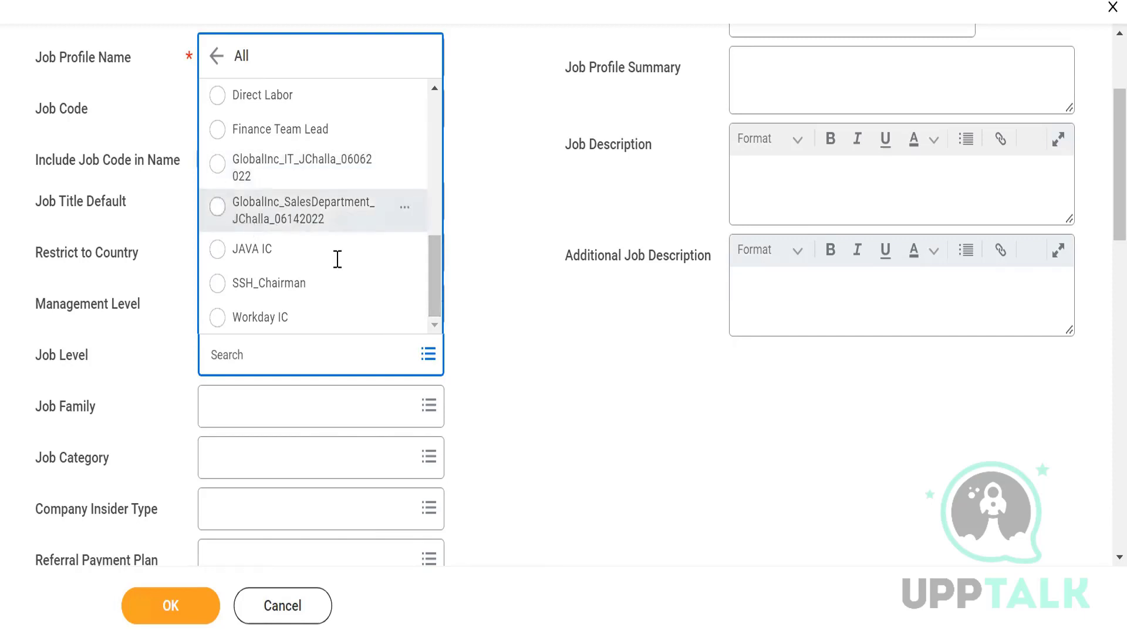
pyautogui.click(328, 211)
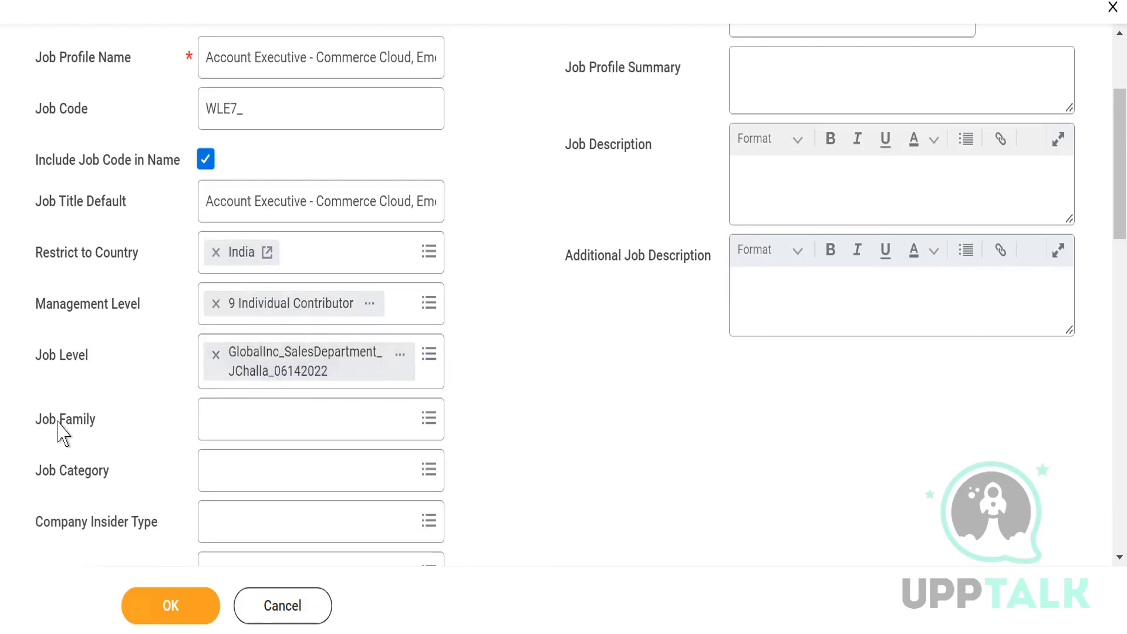
# Search the job families for WLE7_ and assign WLE7_Account Executive to the job profile.
pyautogui.moveTo(60, 432); pyautogui.dragTo(95, 431)
pyautogui.click(232, 425)
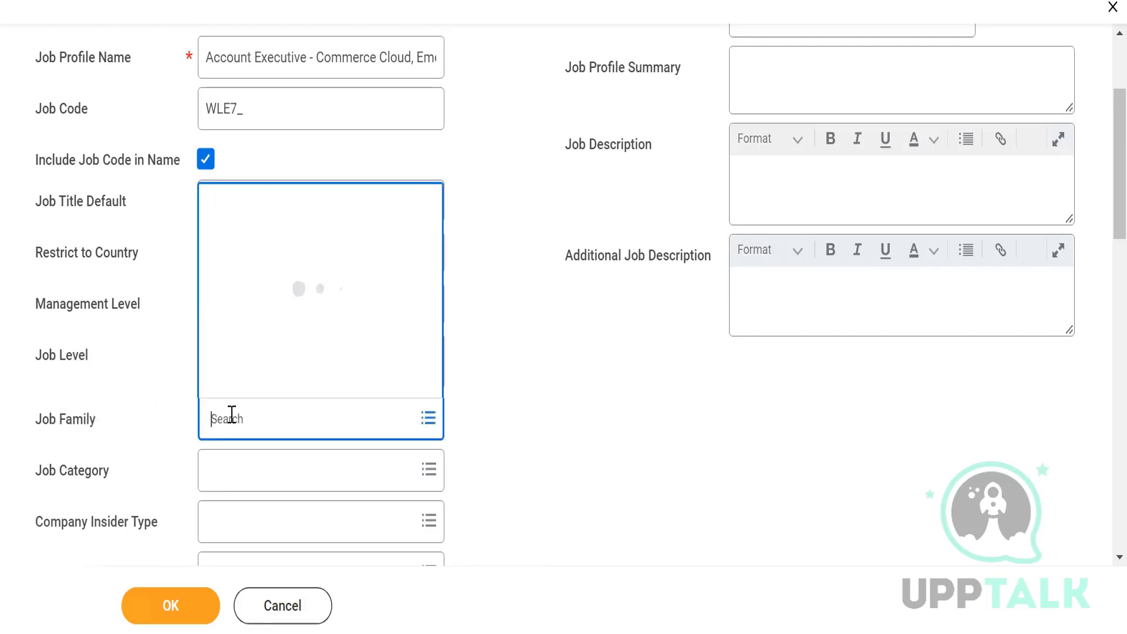
pyautogui.write('WLE7_')
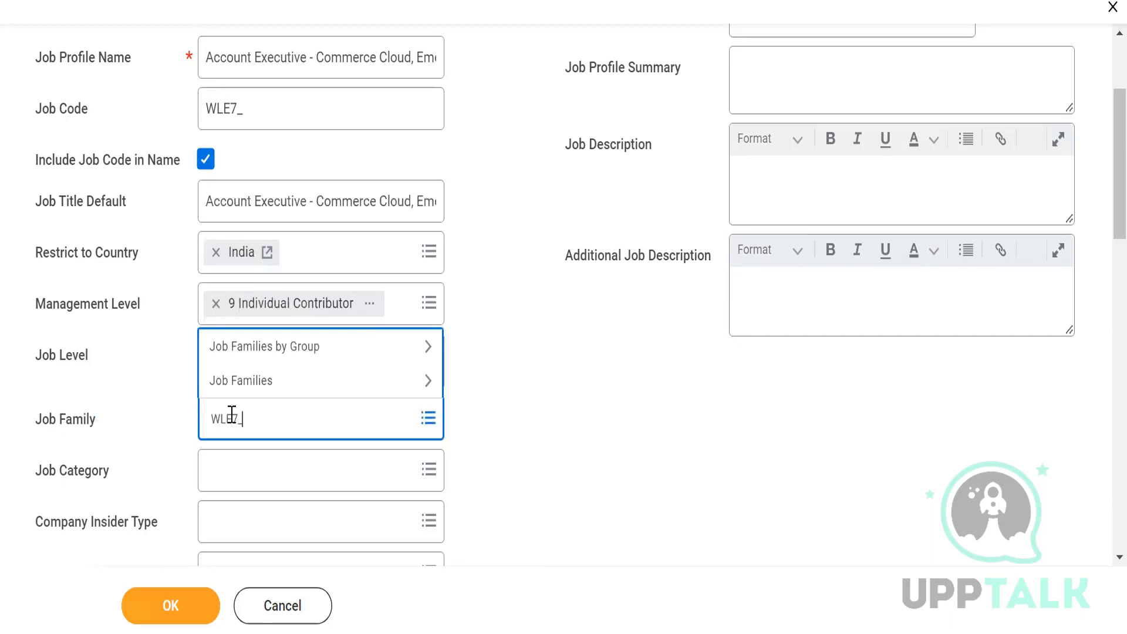
pyautogui.press('Return')
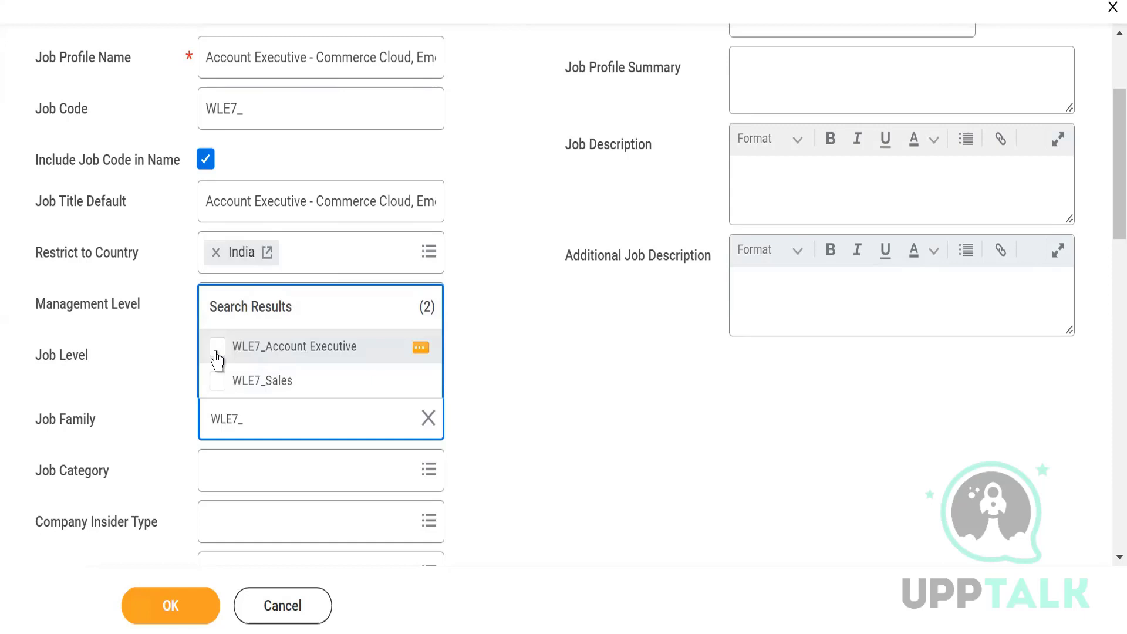
pyautogui.click(217, 356)
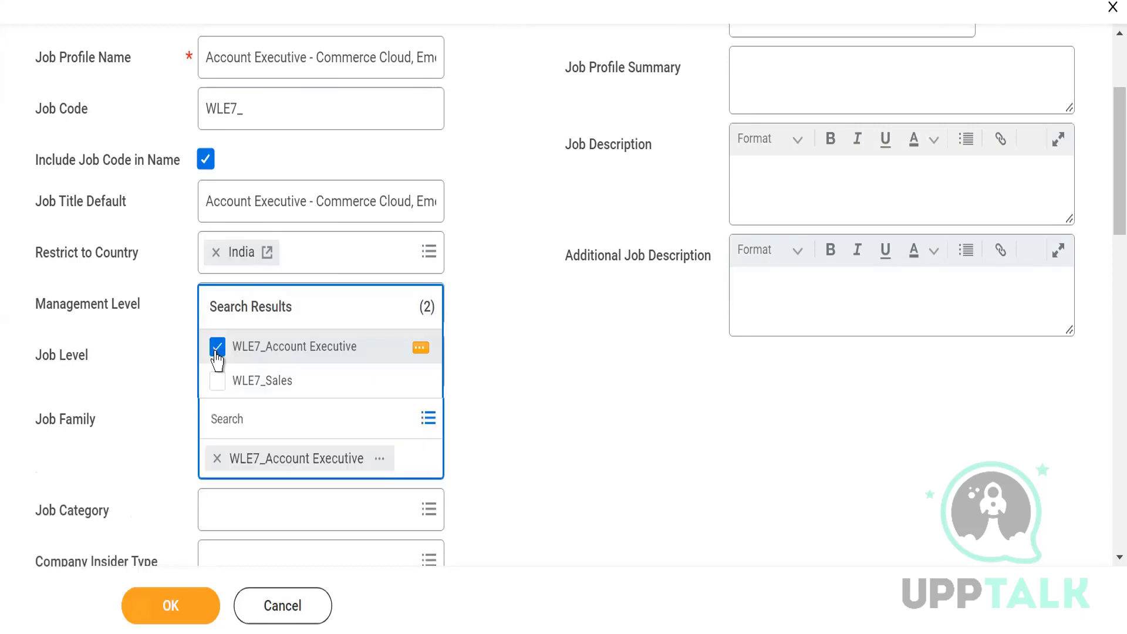
pyautogui.click(550, 425)
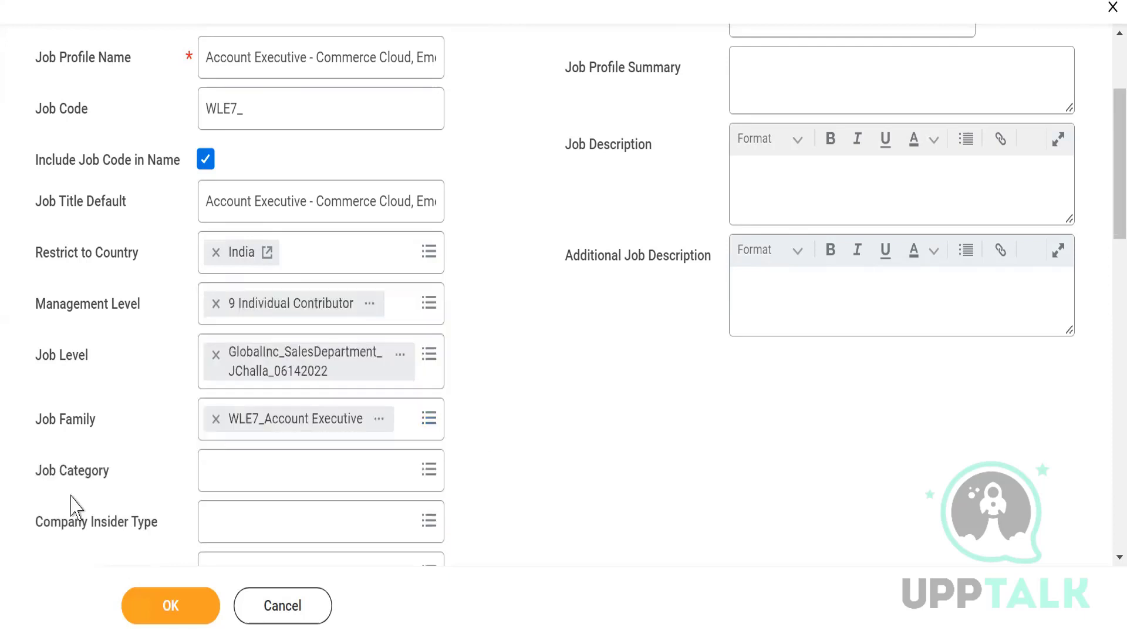
# Search the job categories for sales and set the job category to Sales Labor.
pyautogui.moveTo(49, 470); pyautogui.dragTo(92, 472)
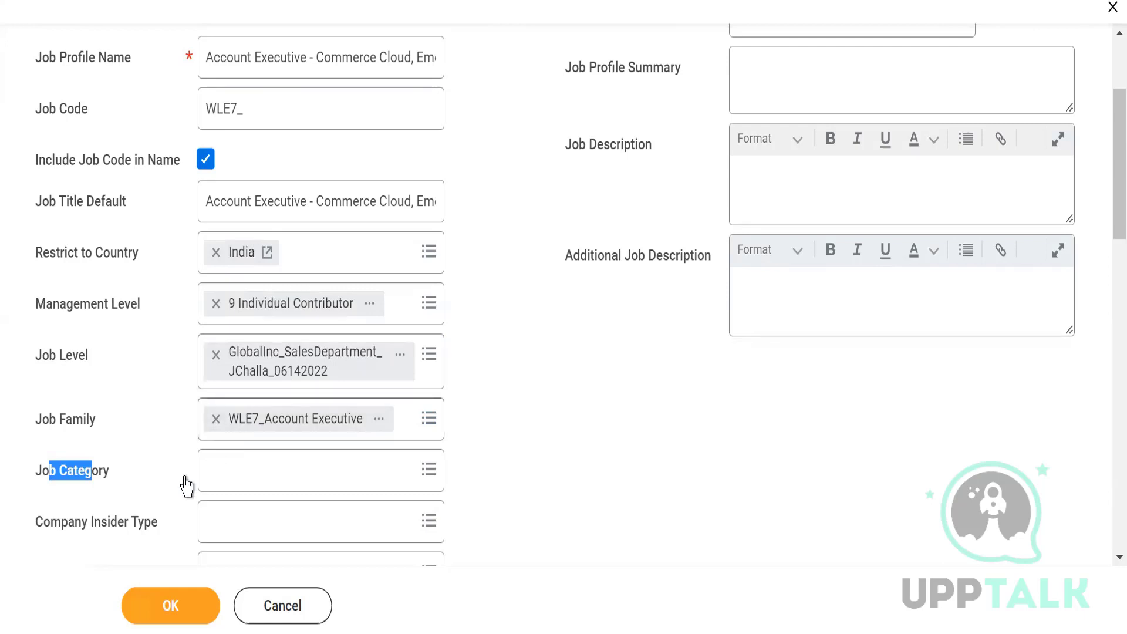
pyautogui.click(232, 470)
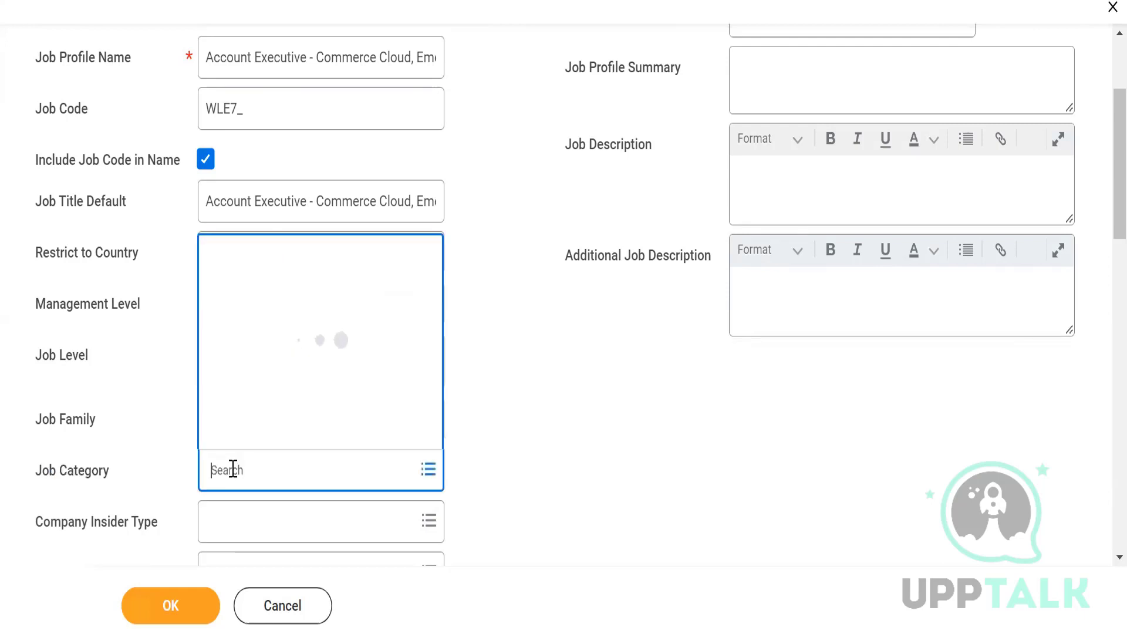
pyautogui.write('sales')
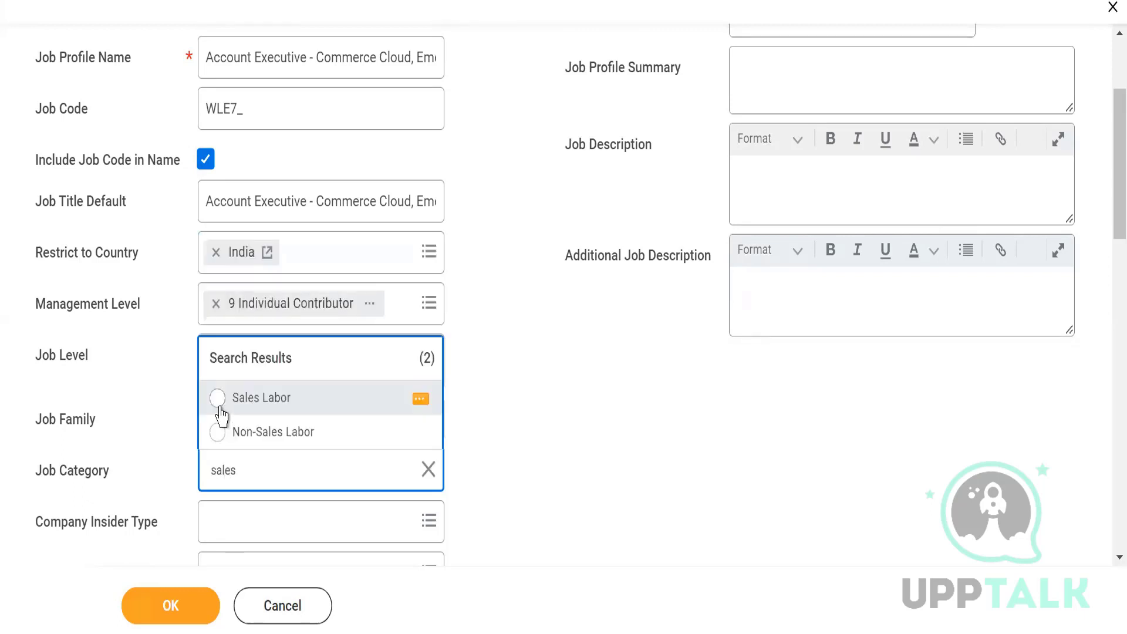
pyautogui.click(217, 399)
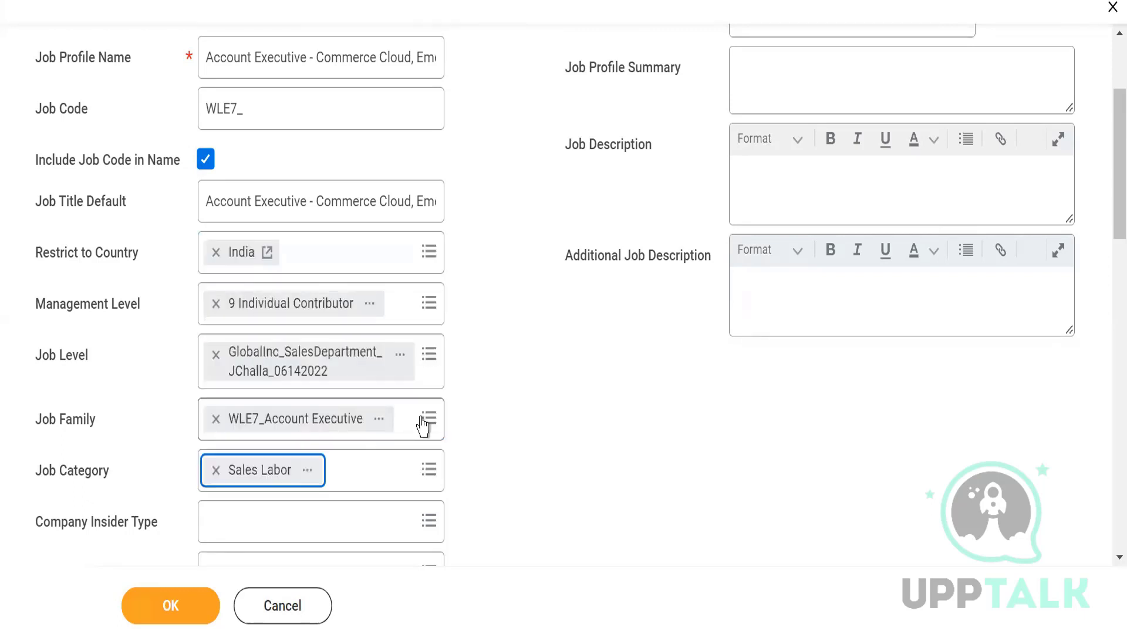
pyautogui.click(540, 461)
# Review all available company insider types without selecting one.
pyautogui.scroll(-4, 159, 322)
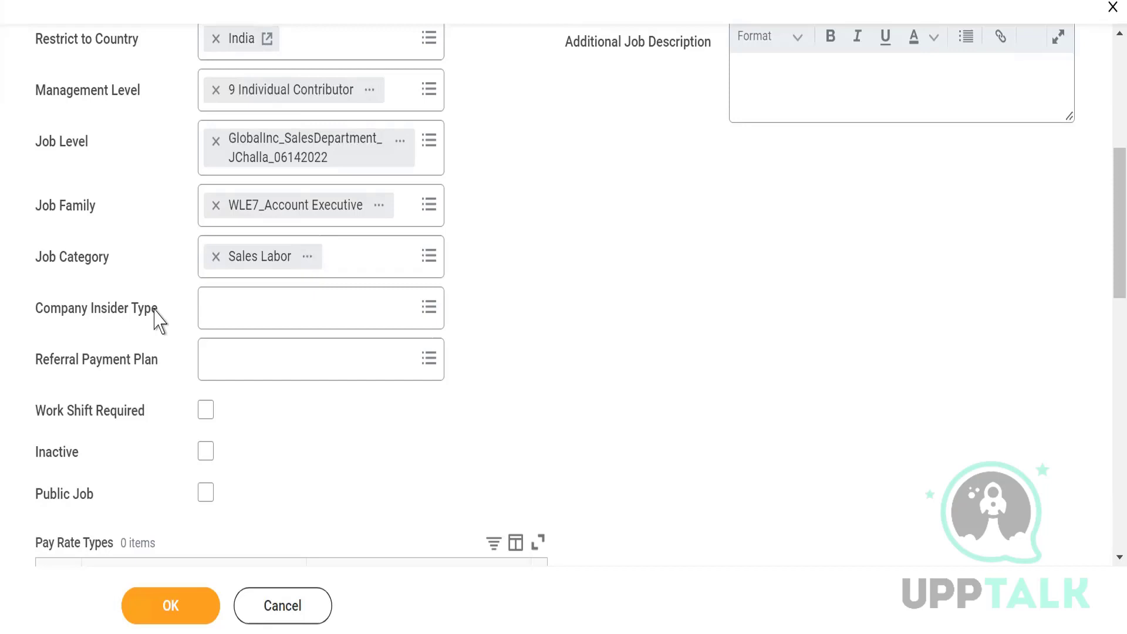
pyautogui.click(234, 313)
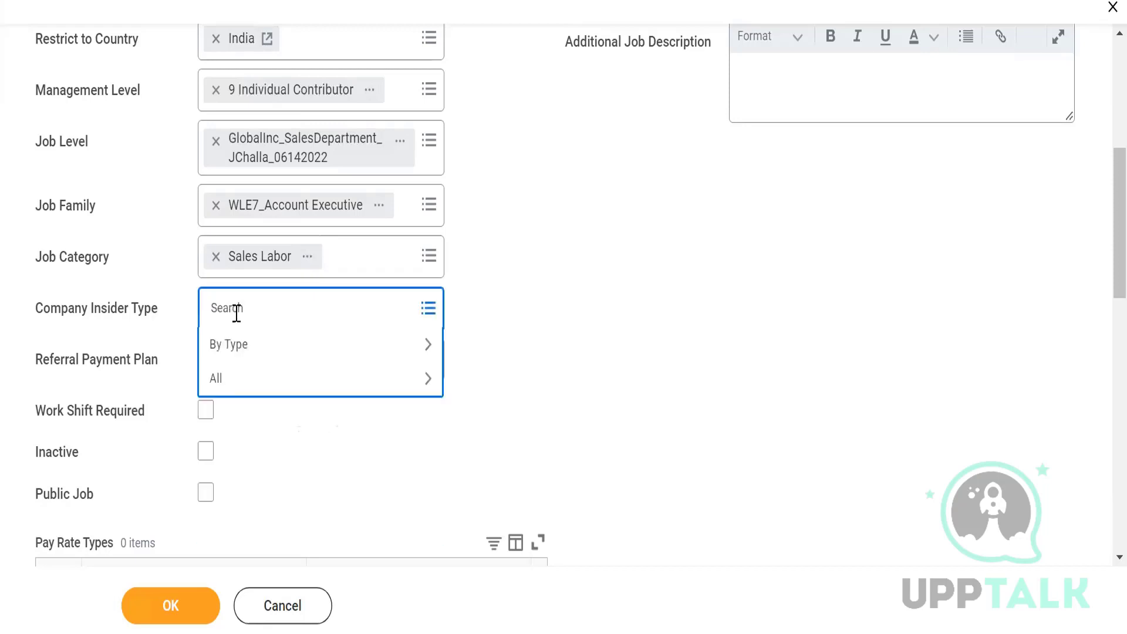
pyautogui.click(241, 383)
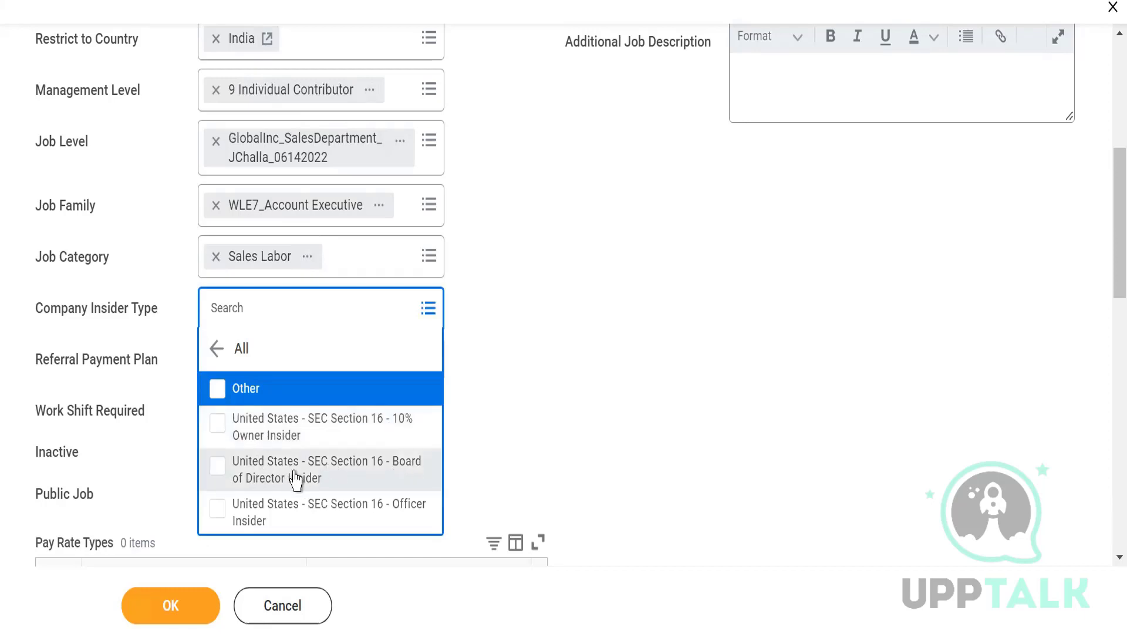
pyautogui.click(562, 416)
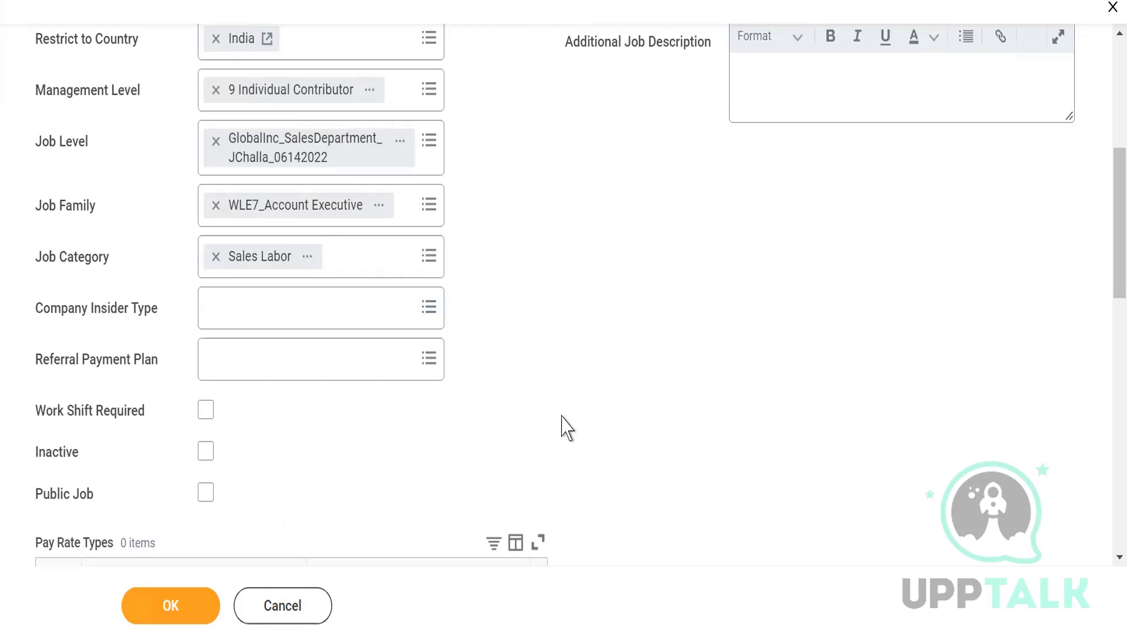